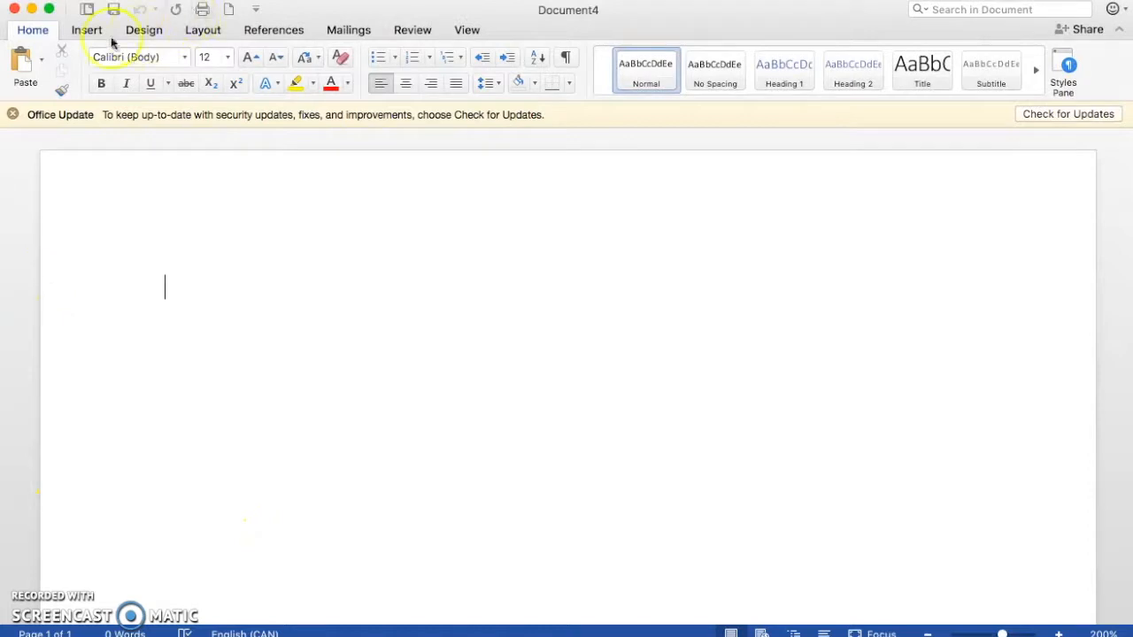
Step: Change the blank document's page orientation to Landscape
scroll(232, 312, "down", 5)
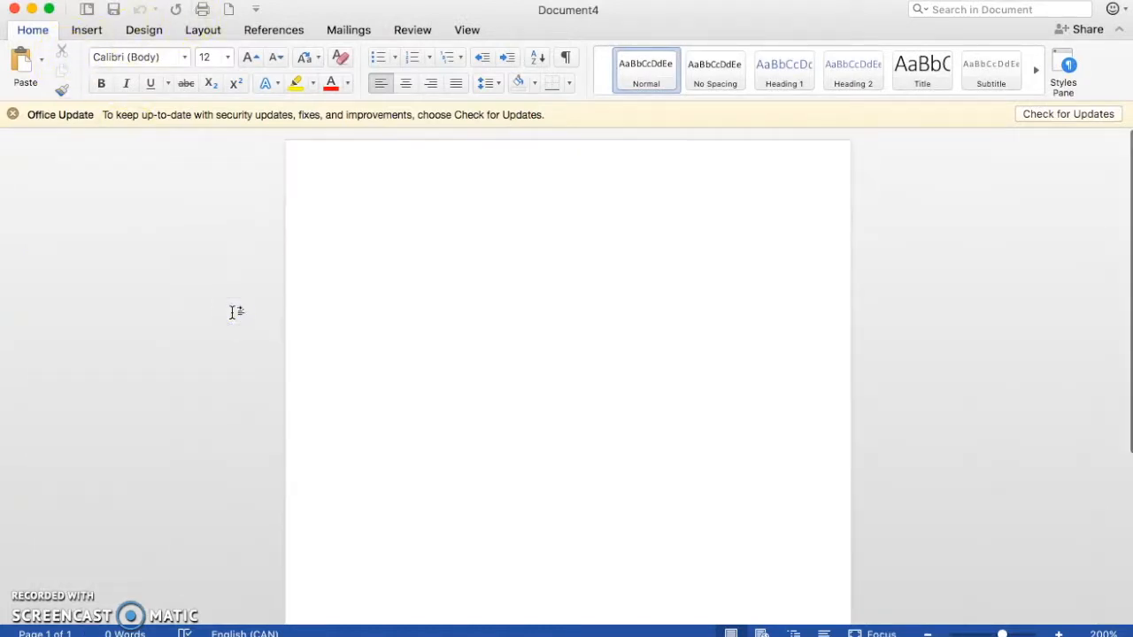
scroll(233, 312, "down", 5)
scroll(233, 312, "up", 5)
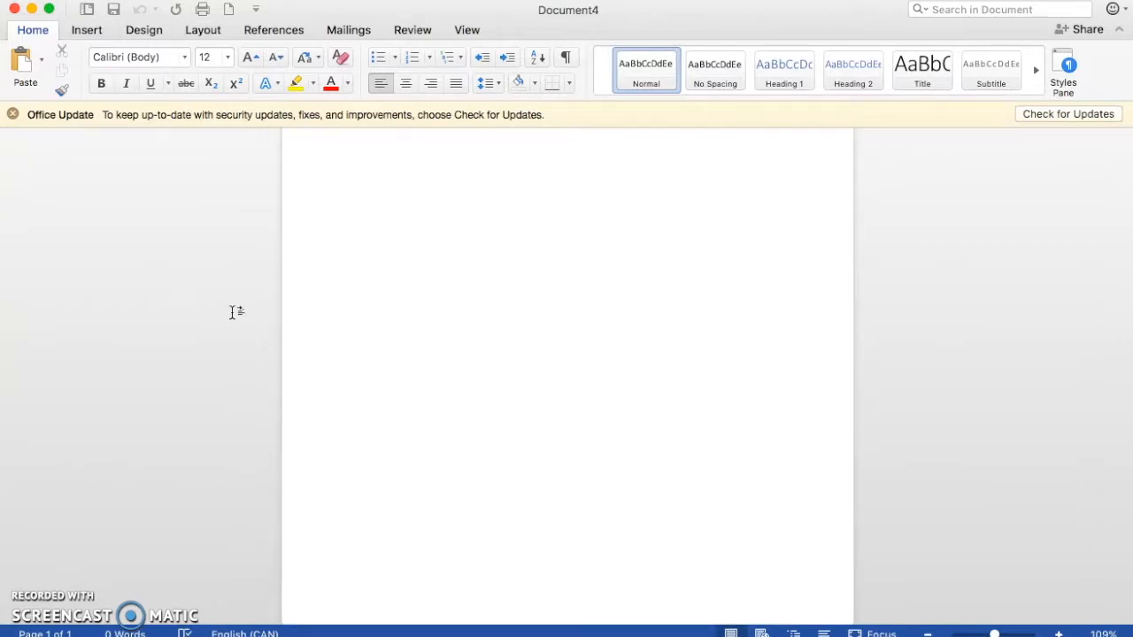
scroll(233, 311, "up", 2)
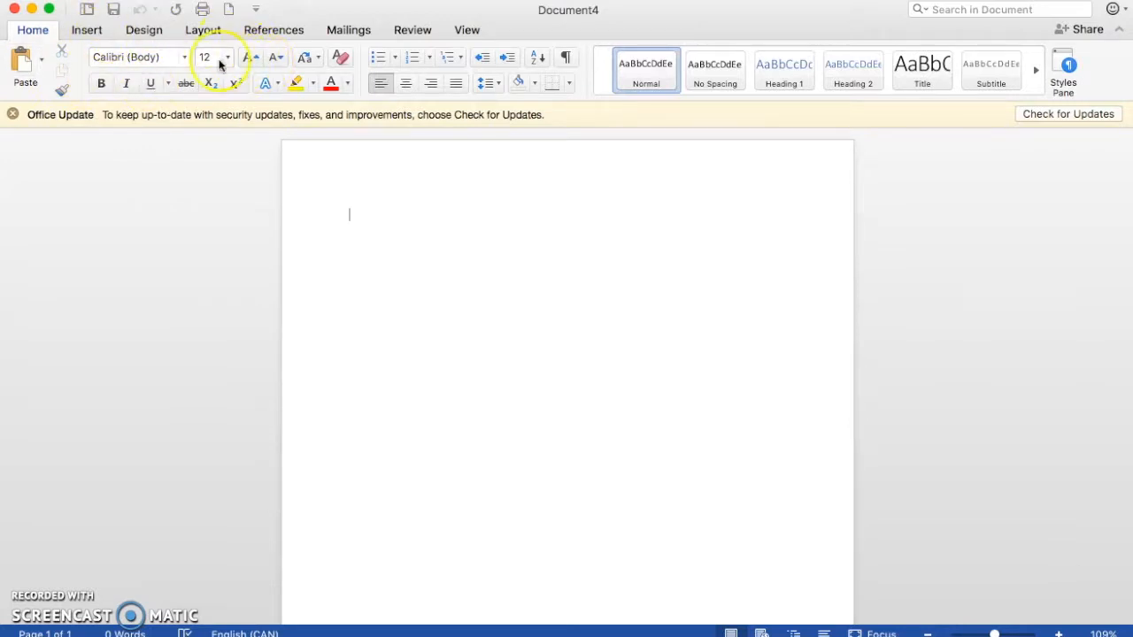
left_click(203, 30)
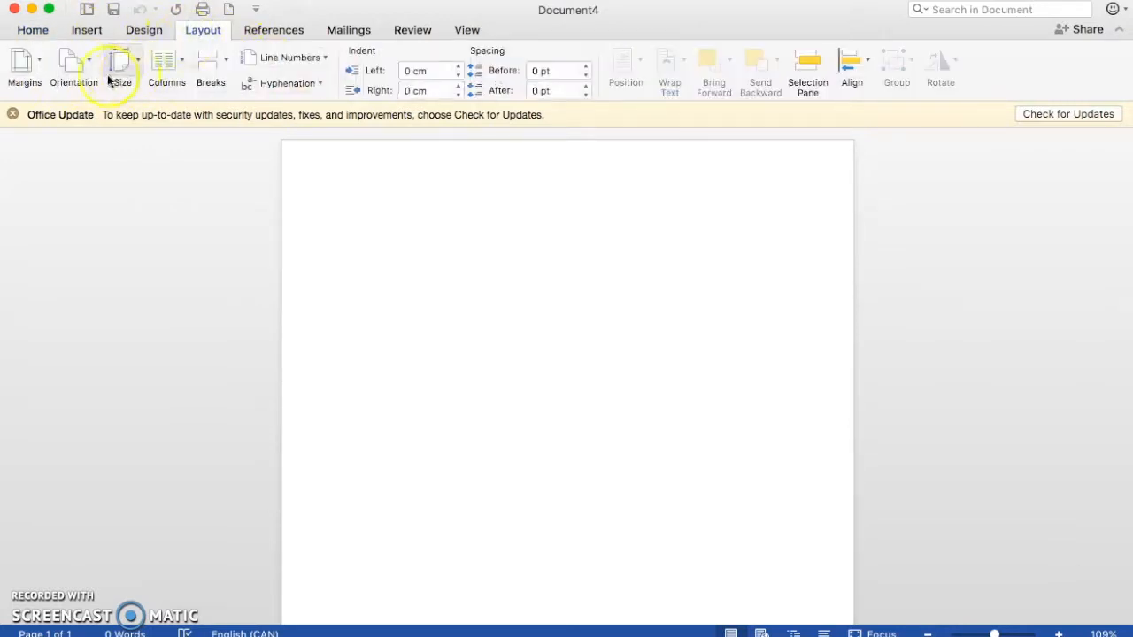
left_click(84, 72)
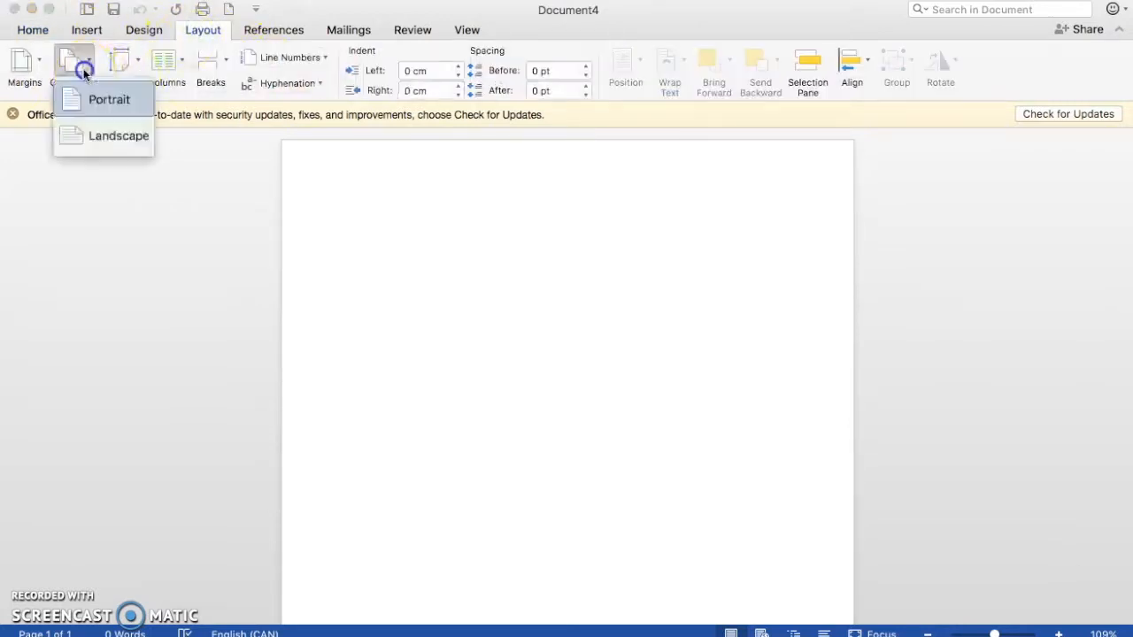
left_click(102, 137)
scroll(160, 279, "down", 5)
scroll(161, 279, "up", 3)
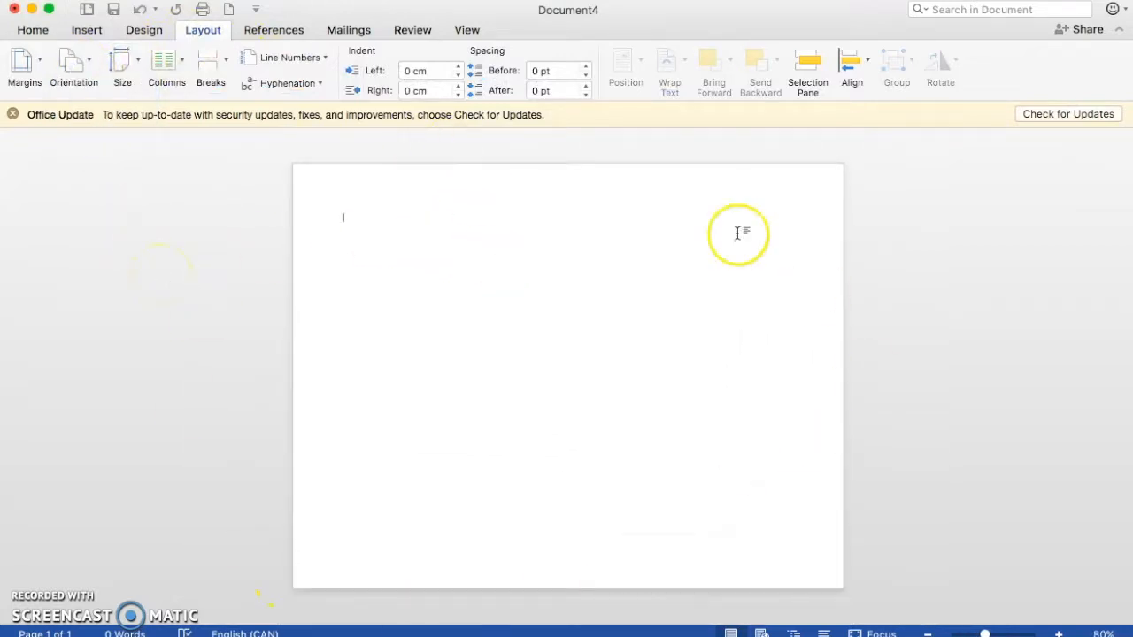
left_click(373, 227)
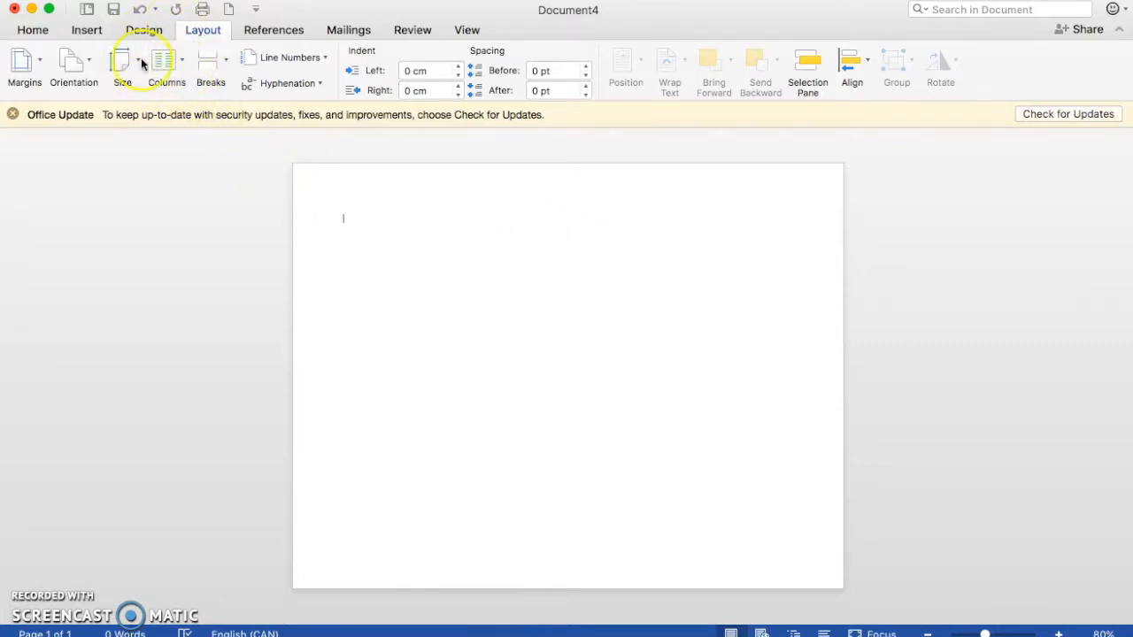
Step: Divide the landscape page into three columns using the Three preset
left_click(174, 66)
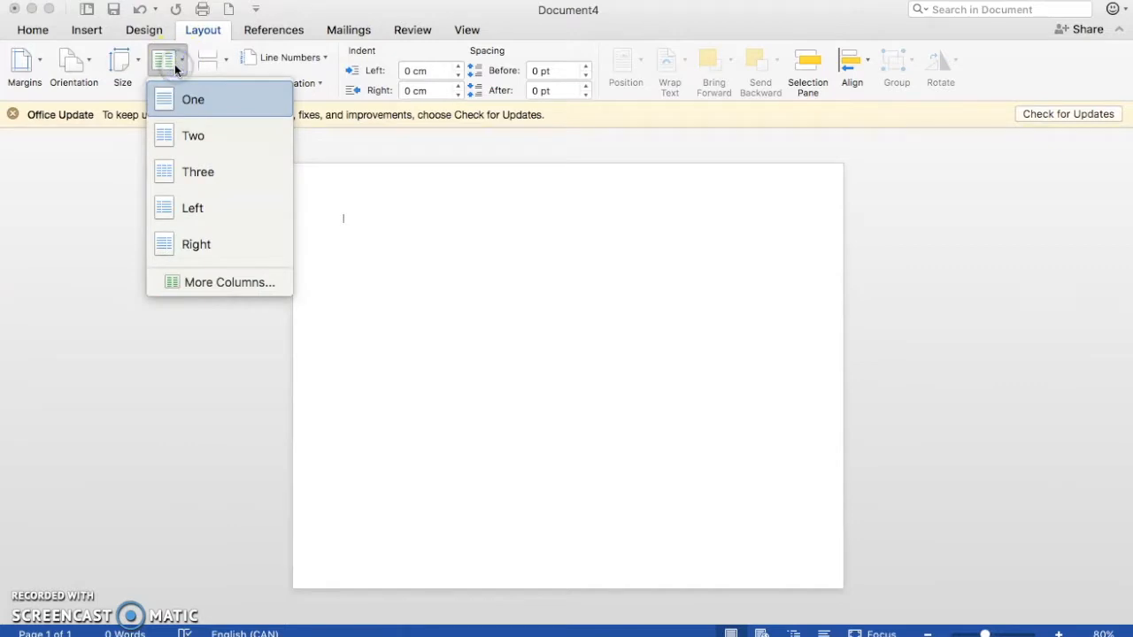
left_click(181, 175)
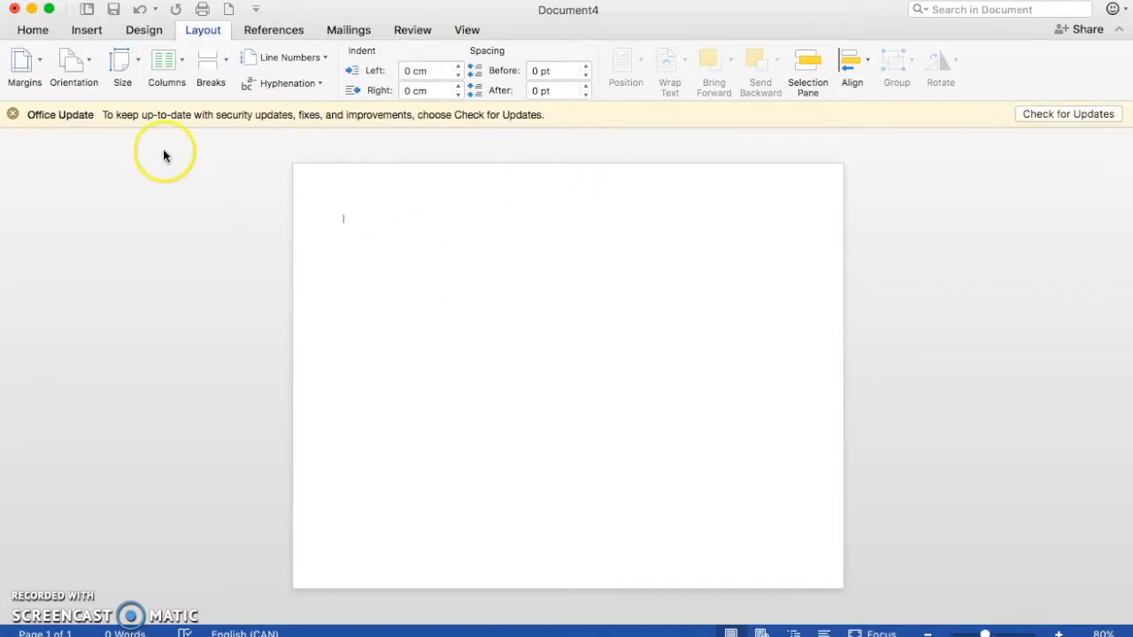
left_click(176, 69)
left_click(198, 211)
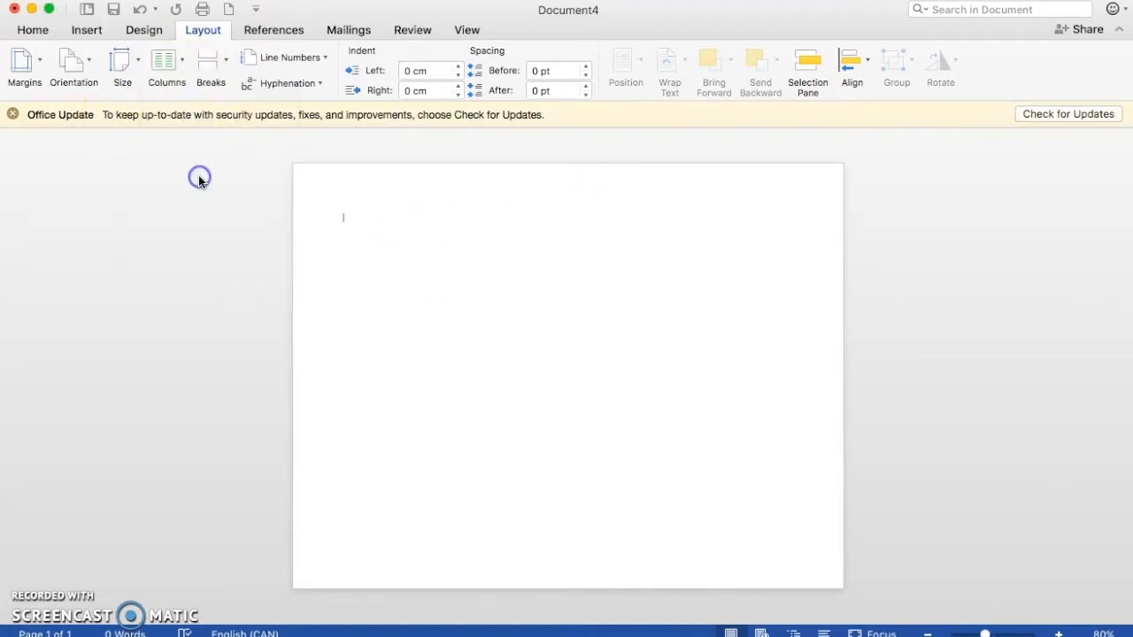
left_click(365, 257)
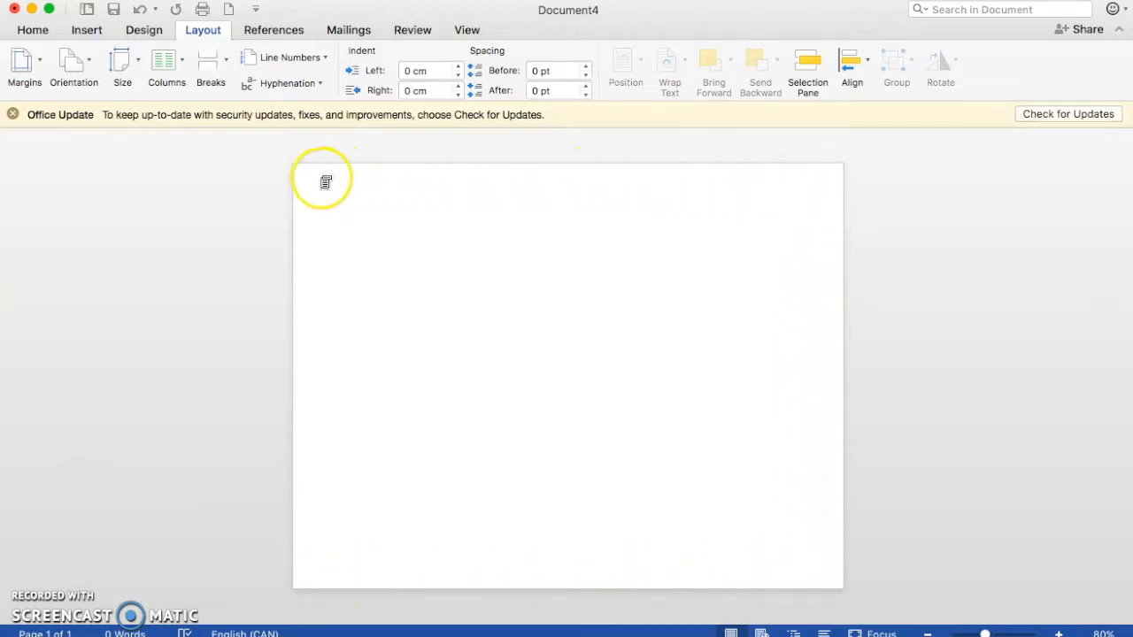
left_click(24, 63)
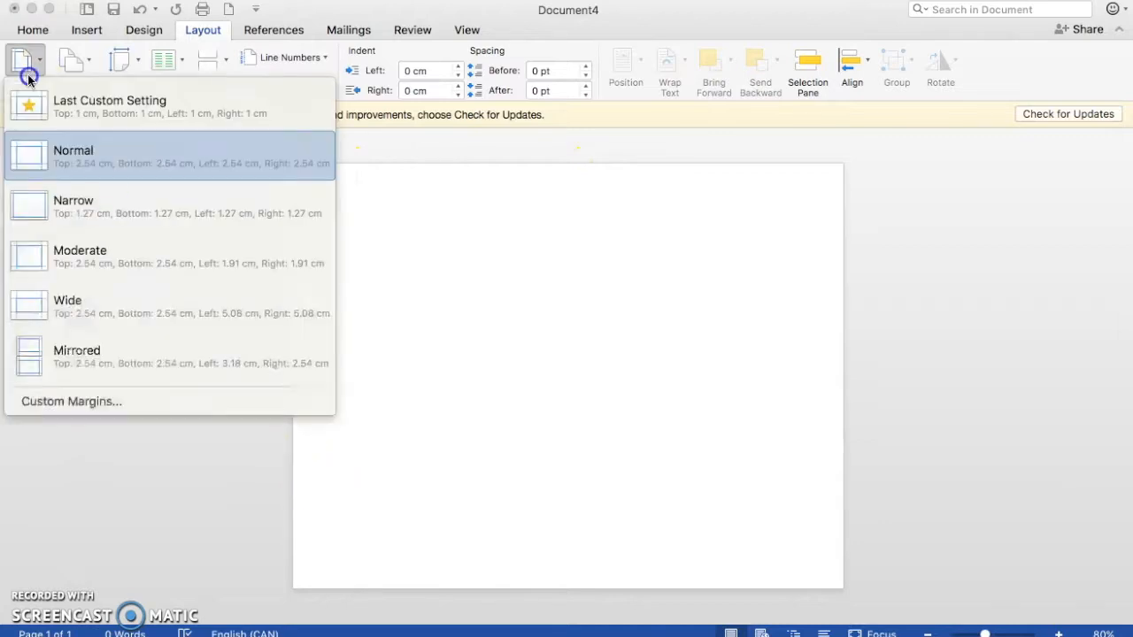
left_click(69, 403)
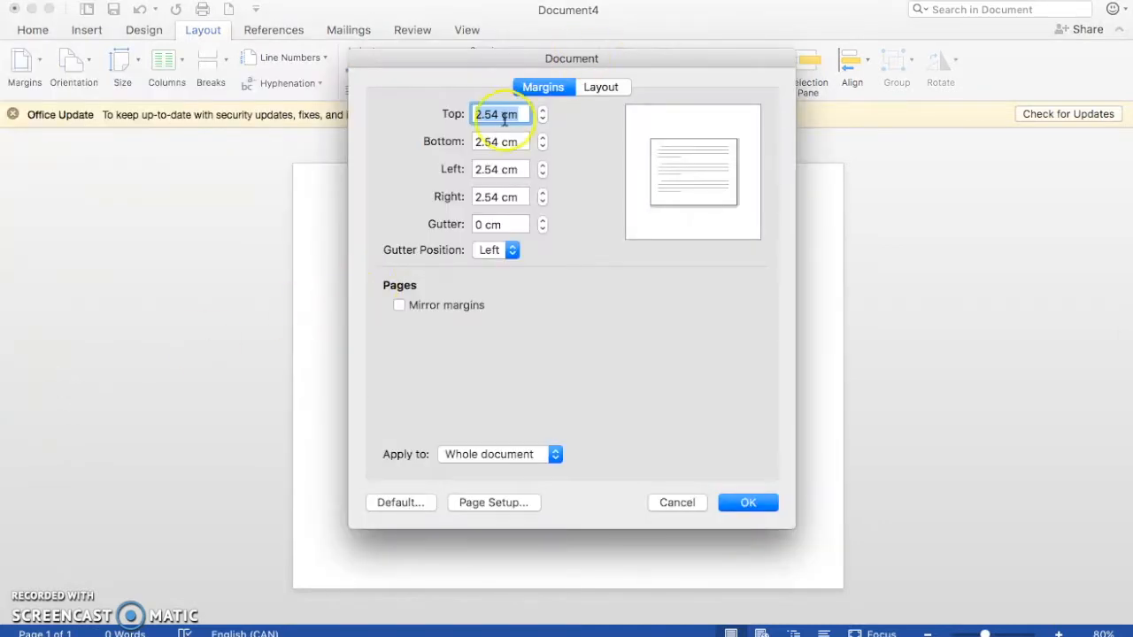
left_click(675, 502)
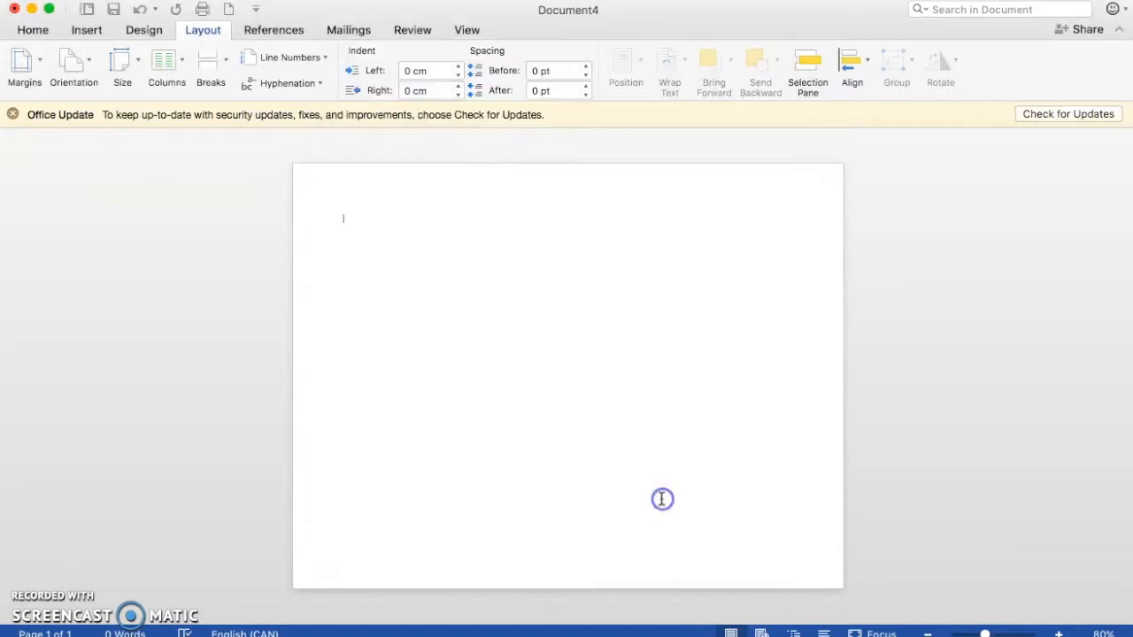
Step: Apply custom margins of 1 cm at the top, bottom, left and right to the whole document, ignoring the printable-area limit
left_click(35, 58)
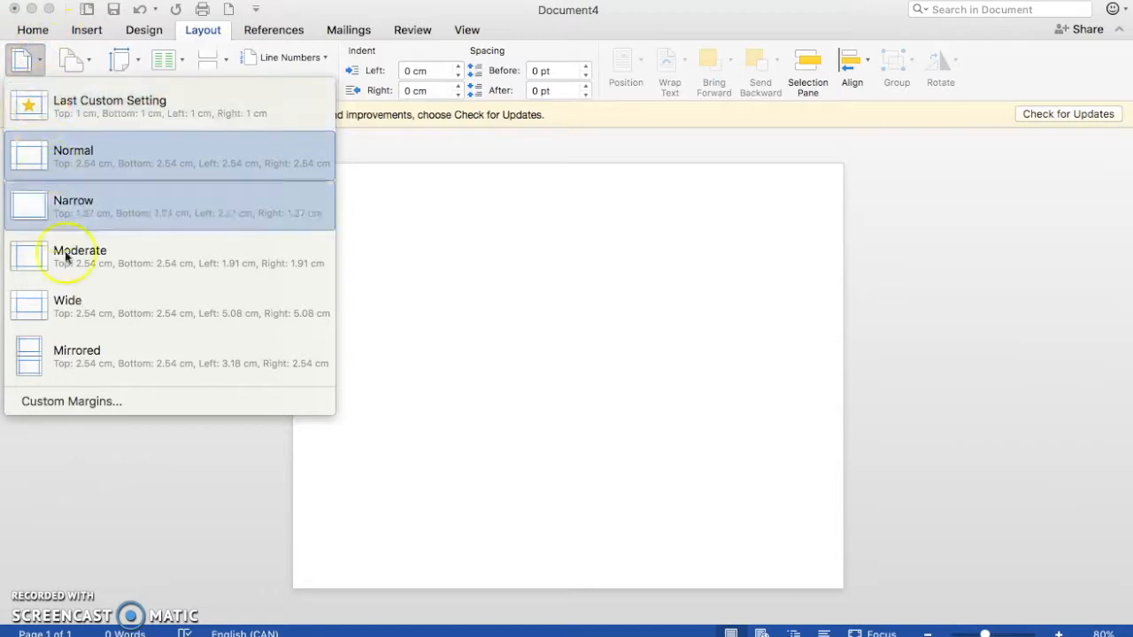
left_click(86, 403)
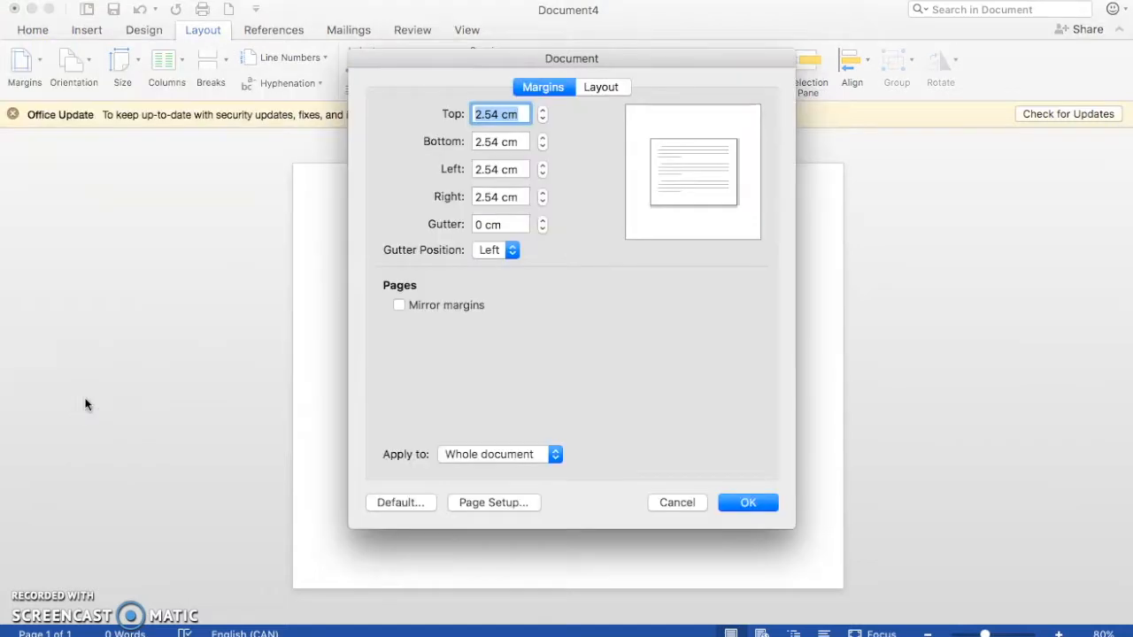
type("1")
left_click_drag(523, 142, 474, 169)
type("11")
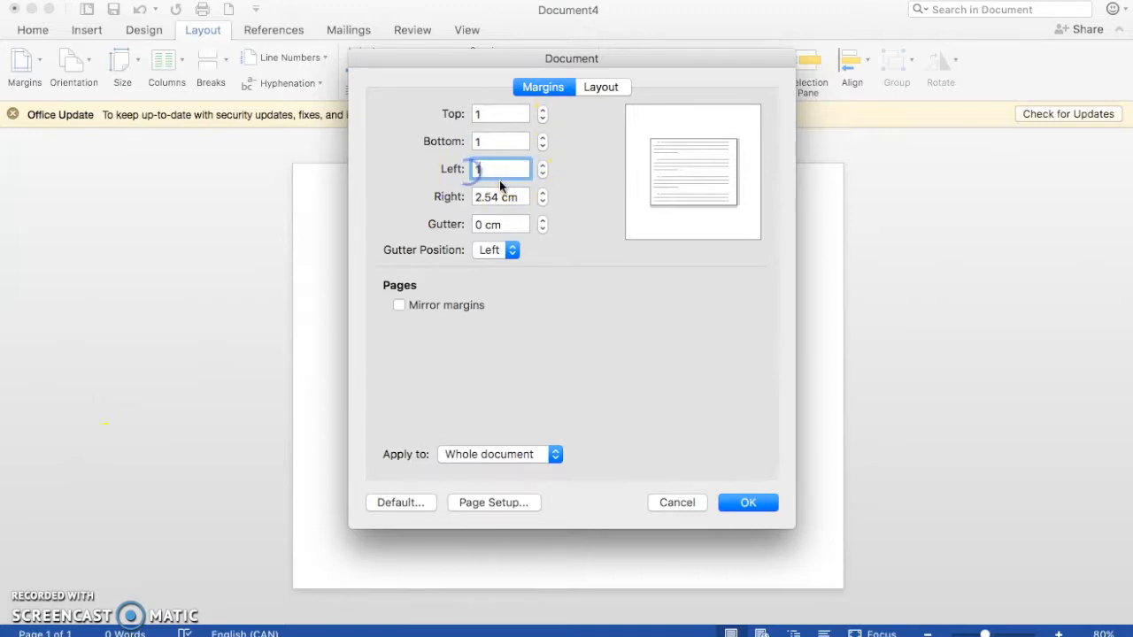
left_click_drag(525, 195, 440, 196)
type("1")
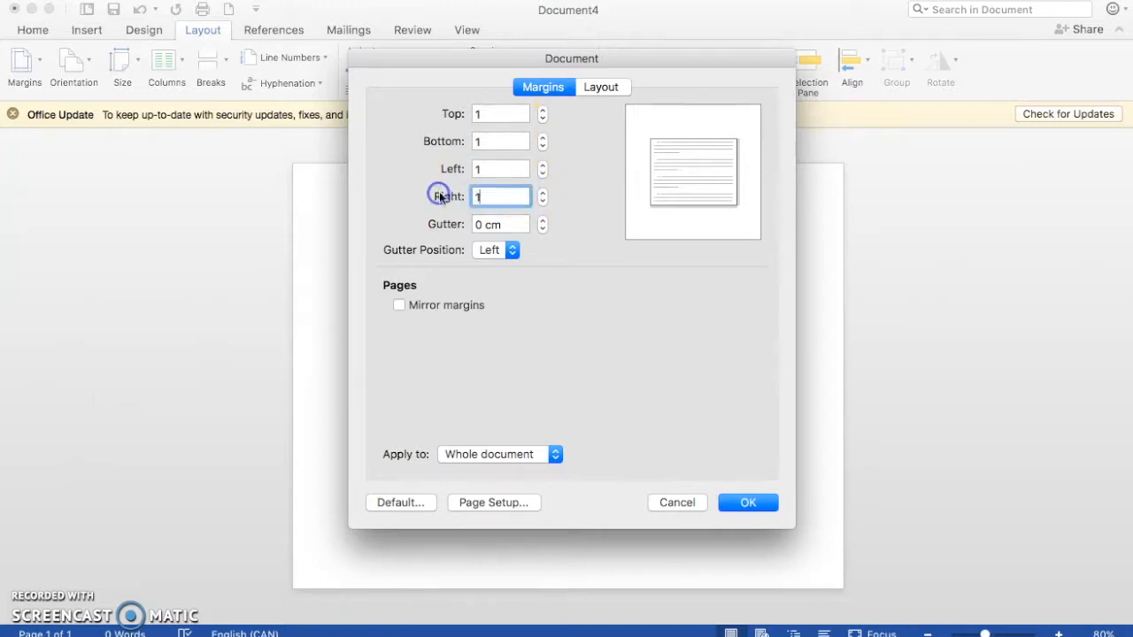
left_click(749, 502)
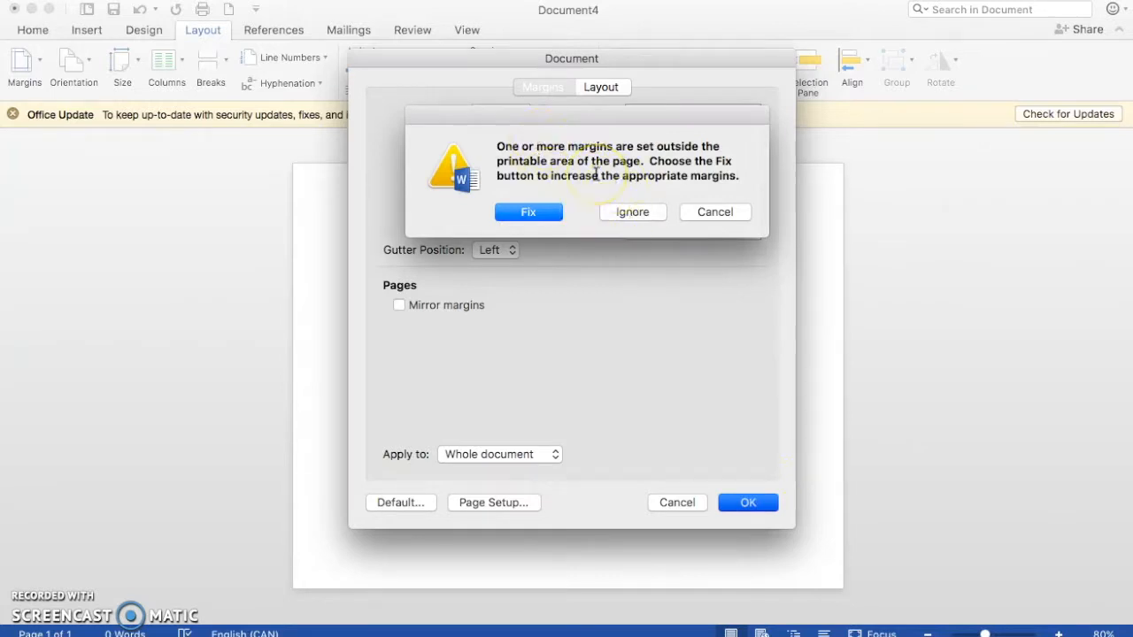
left_click(631, 213)
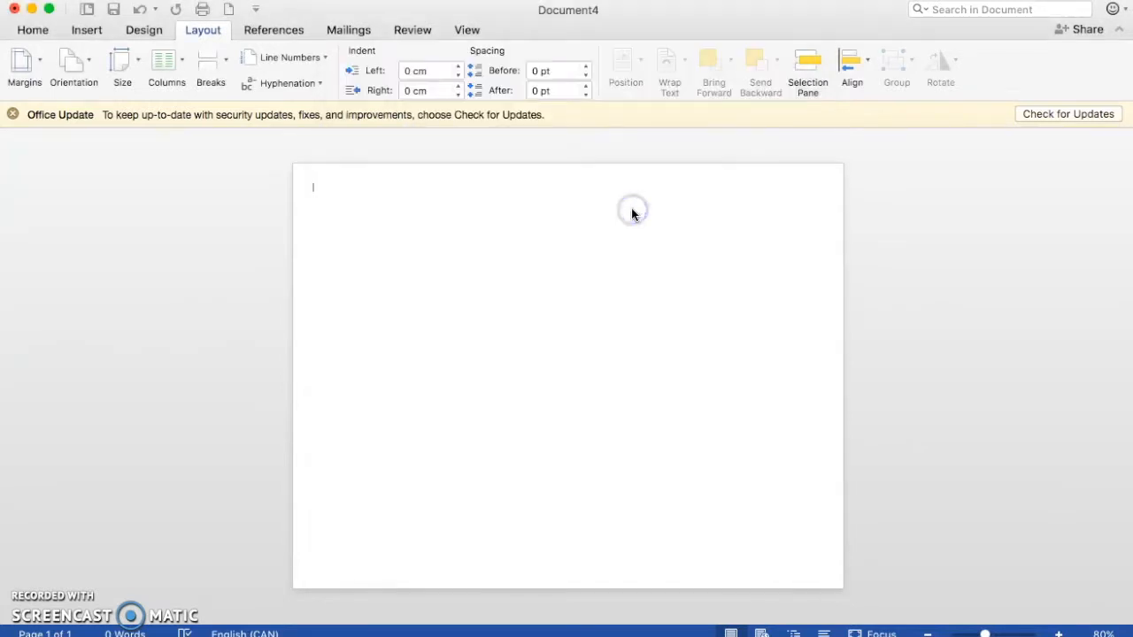
Step: Enter about four lines of random placeholder text at the start of the first column
left_click(350, 208)
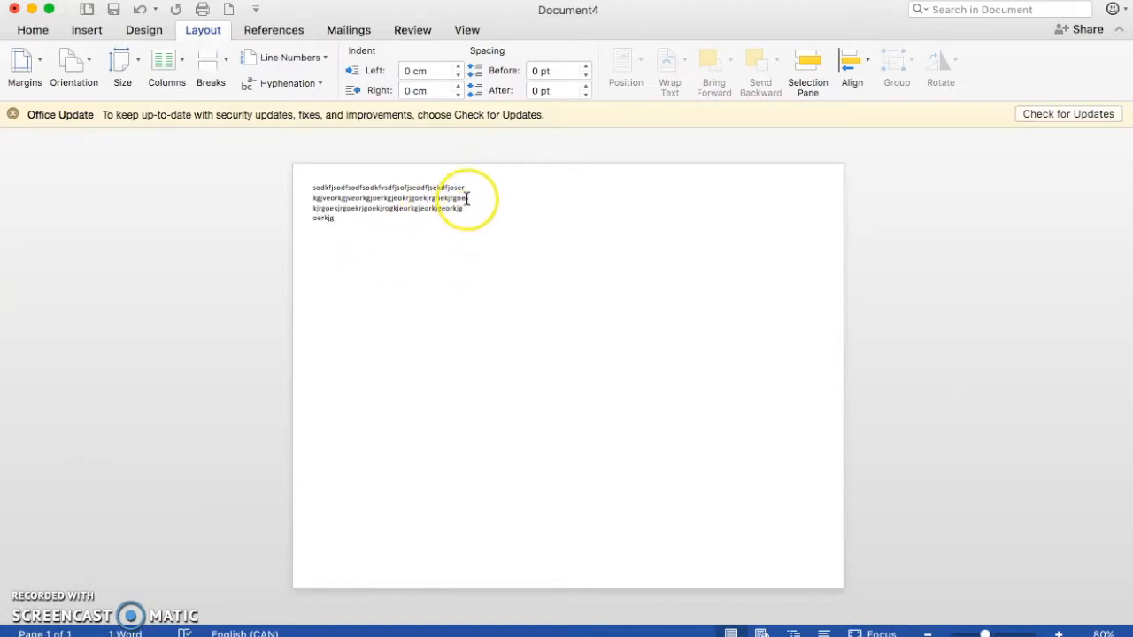
left_click(370, 220)
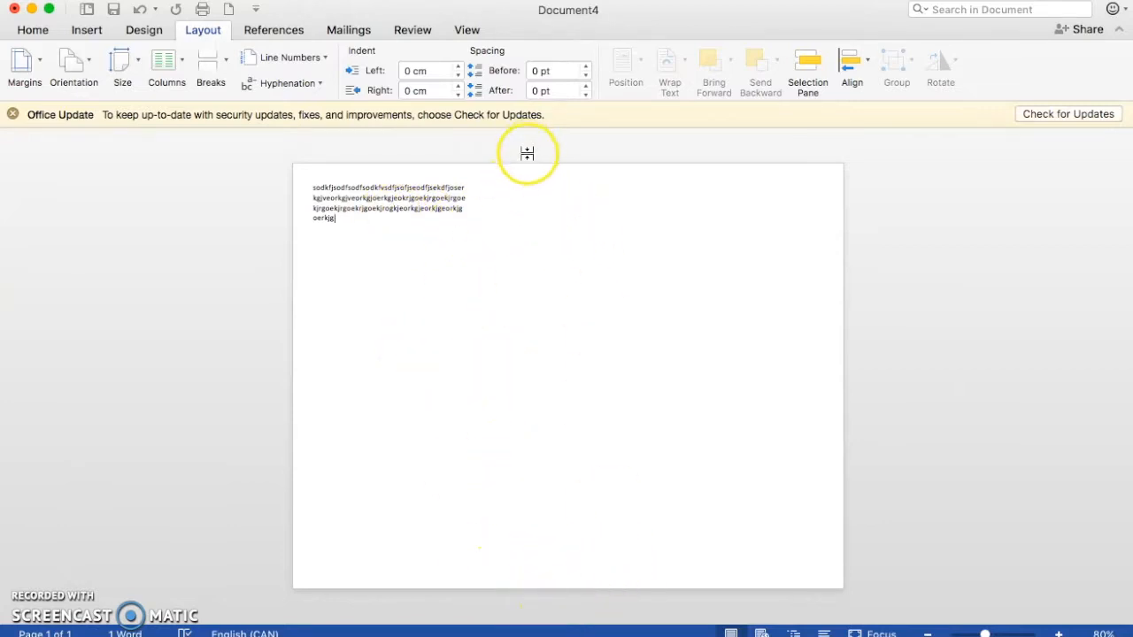
Step: Insert a column break after the first column's text and enter one line of placeholder text in the second column
left_click(412, 260)
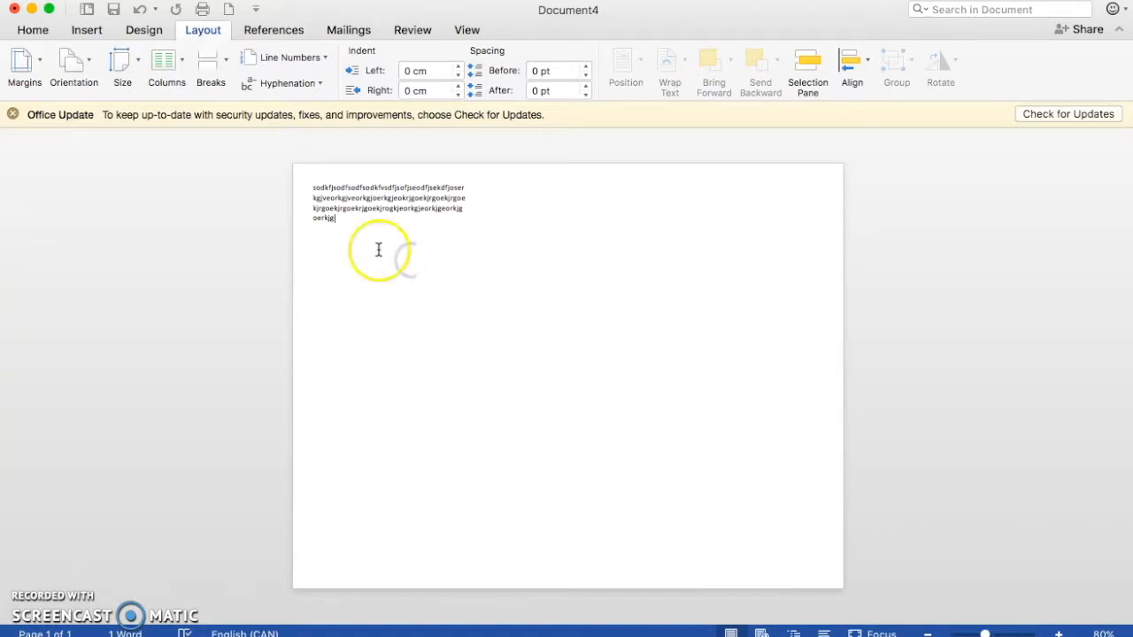
left_click(212, 73)
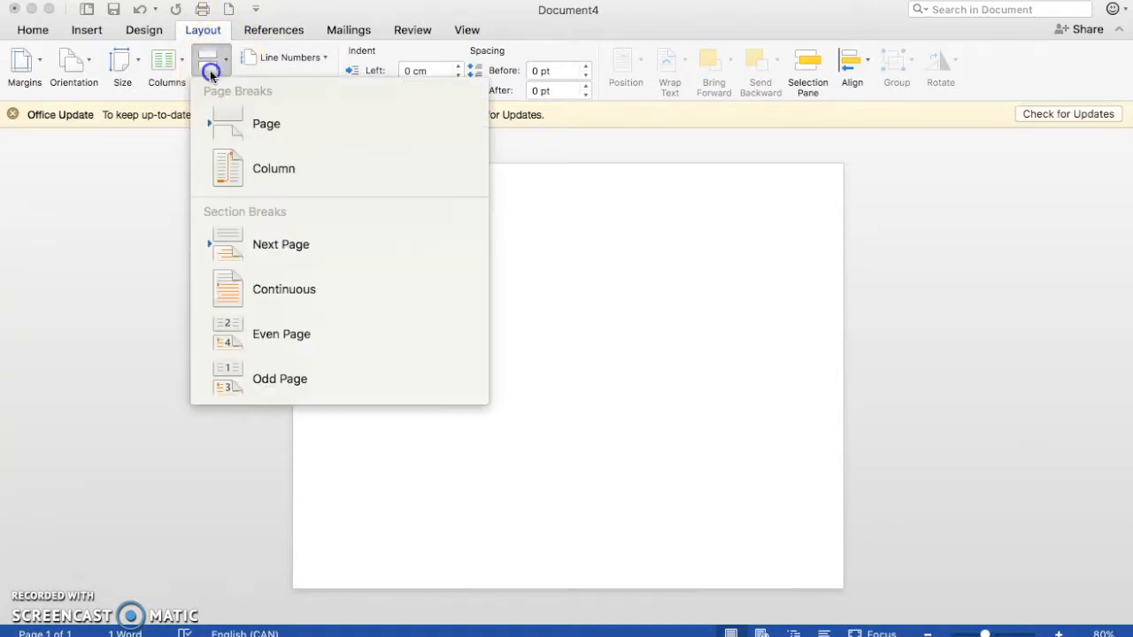
left_click(250, 178)
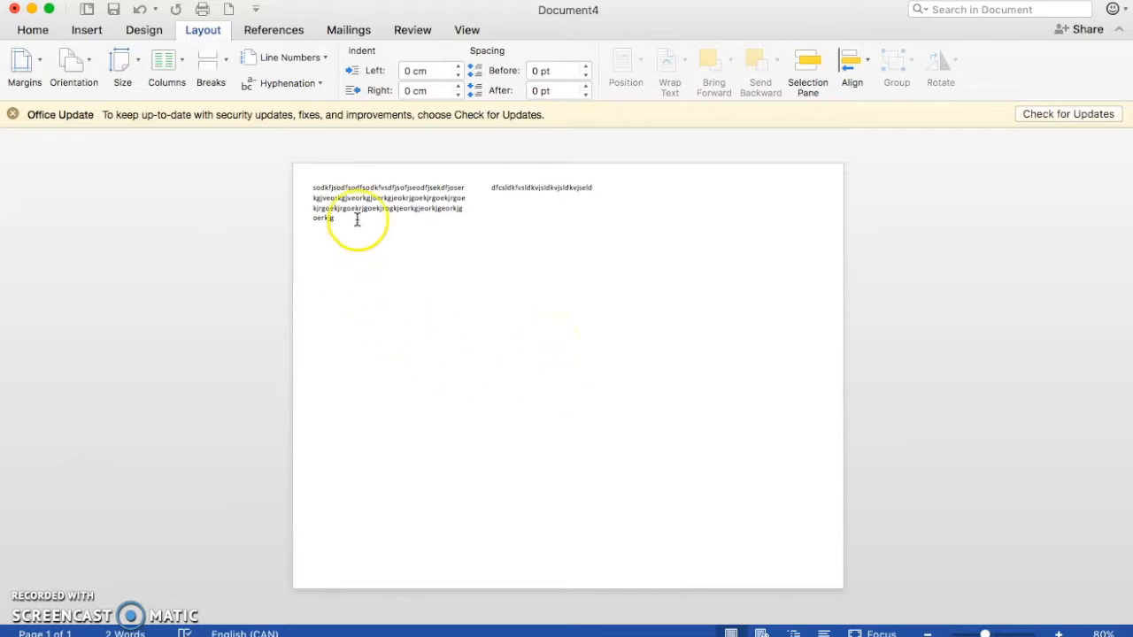
Step: Copy the whole placeholder paragraph from the first column, including its column break, and paste it below the second column's line
double_click(316, 187)
left_click(578, 210)
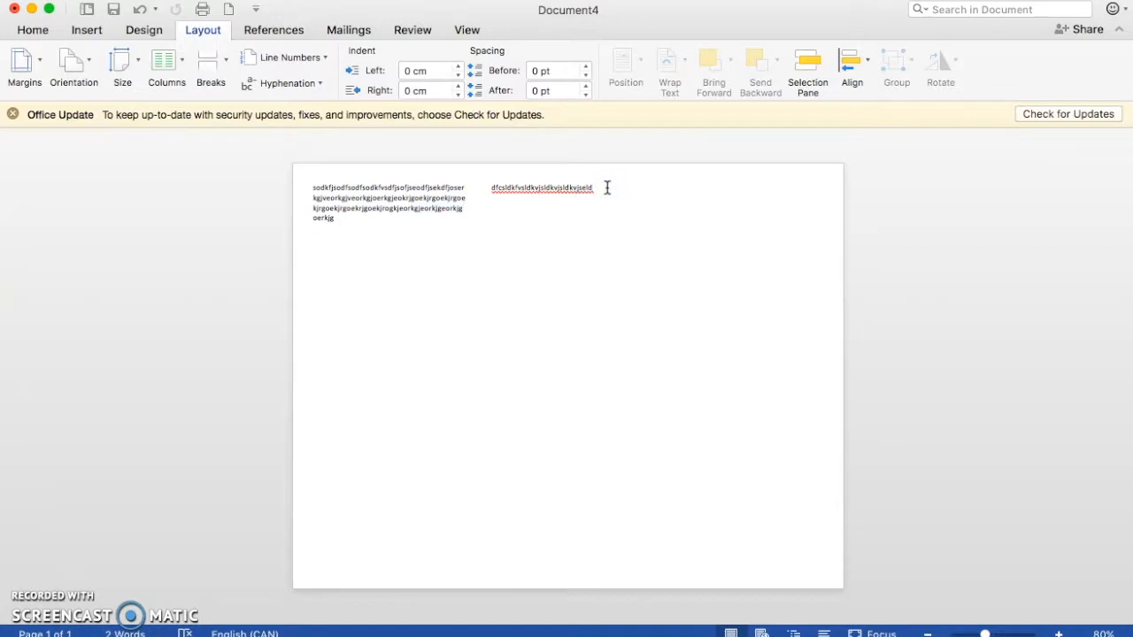
type("sodkfjsodfsodfsodkfvsdfjsofjseodfjsekdfjoserkgjveorkgjveorkgjoerkgjeokrjgoekjrgoekjrgoekjrgoekjrgoekrjgoekjrogkjeorkgjeorkgjeorkjgoerkjg")
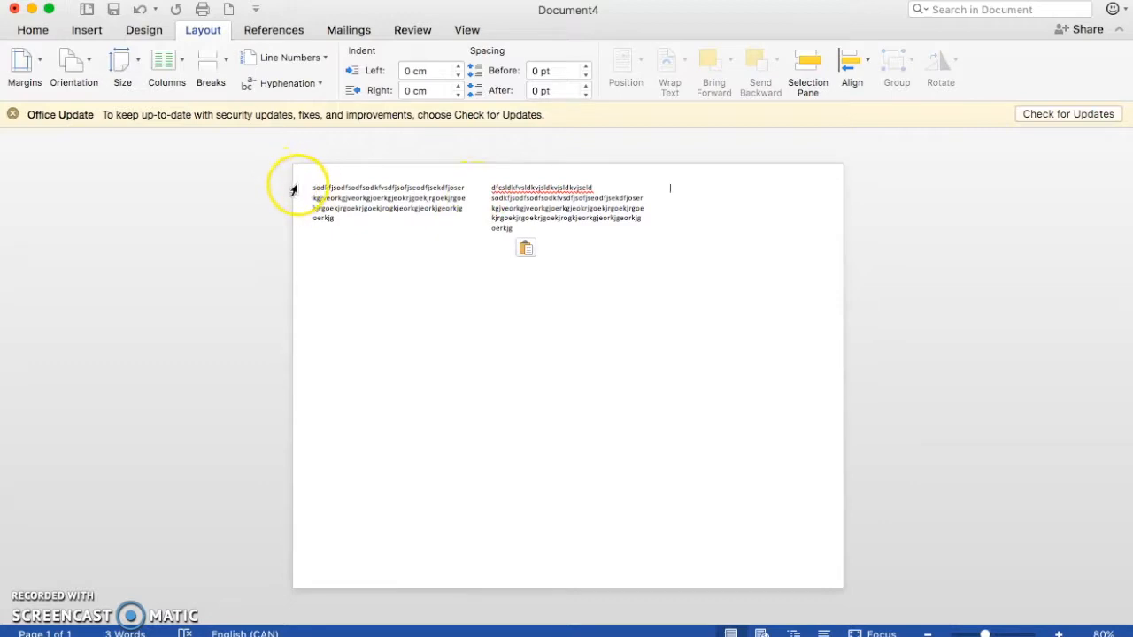
Step: Set the spacing between the three equal-width columns to 2 cm for the whole document
left_click(355, 222)
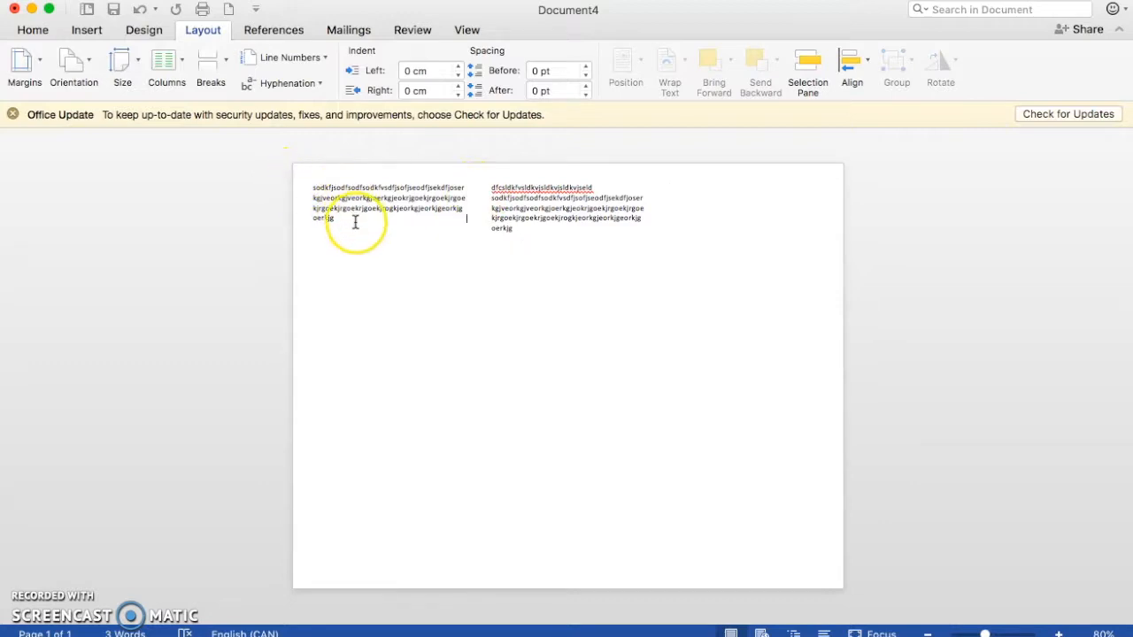
left_click(167, 66)
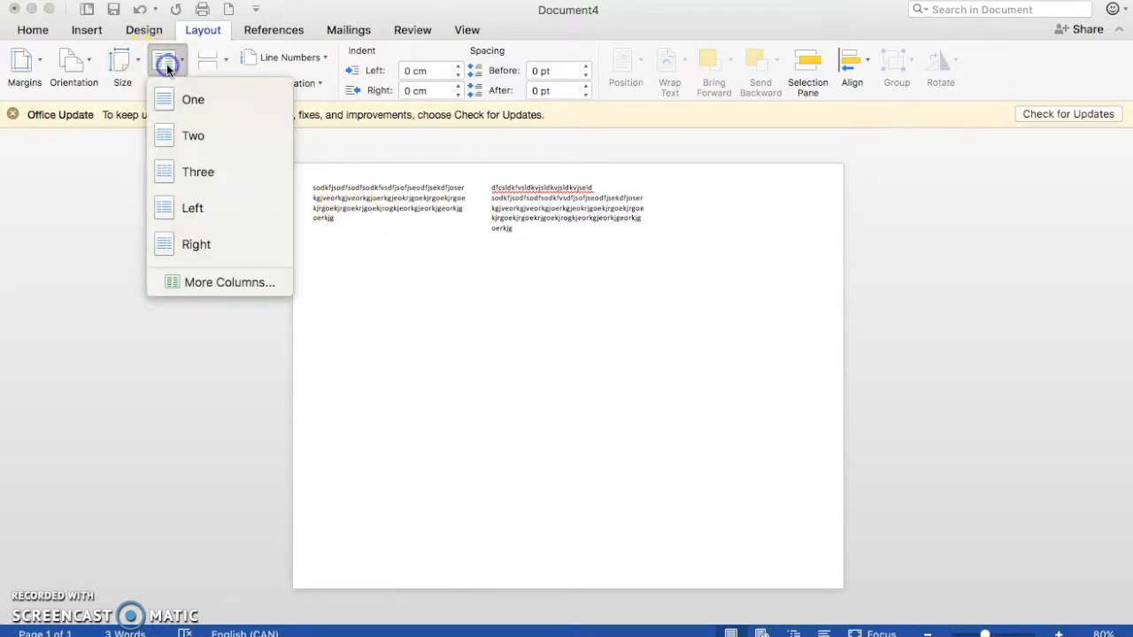
left_click(192, 284)
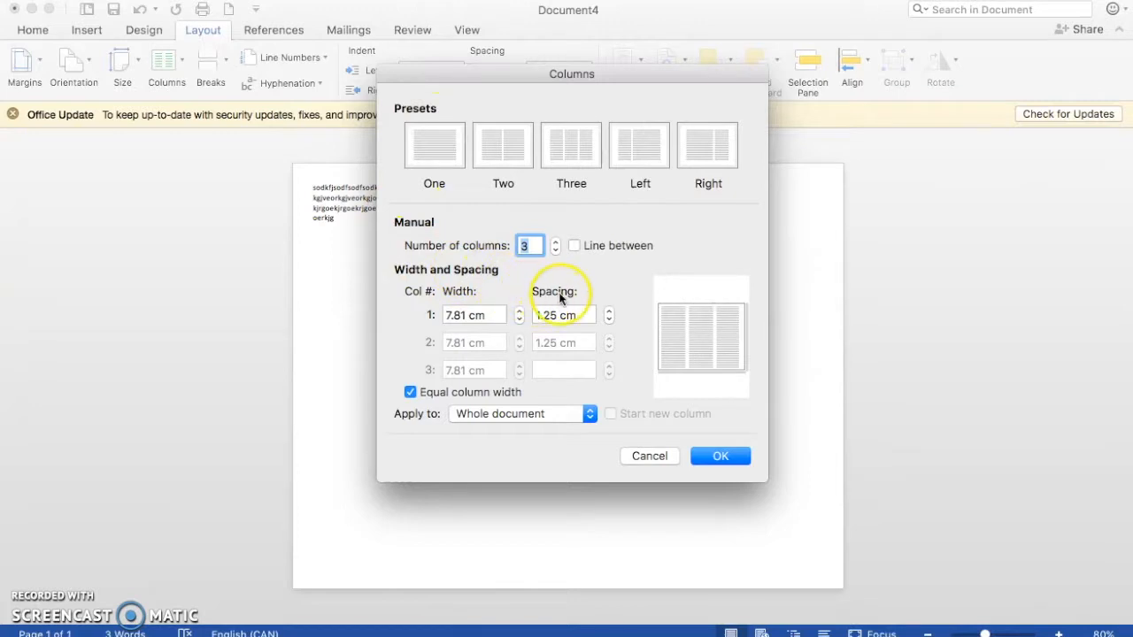
left_click_drag(575, 315, 519, 316)
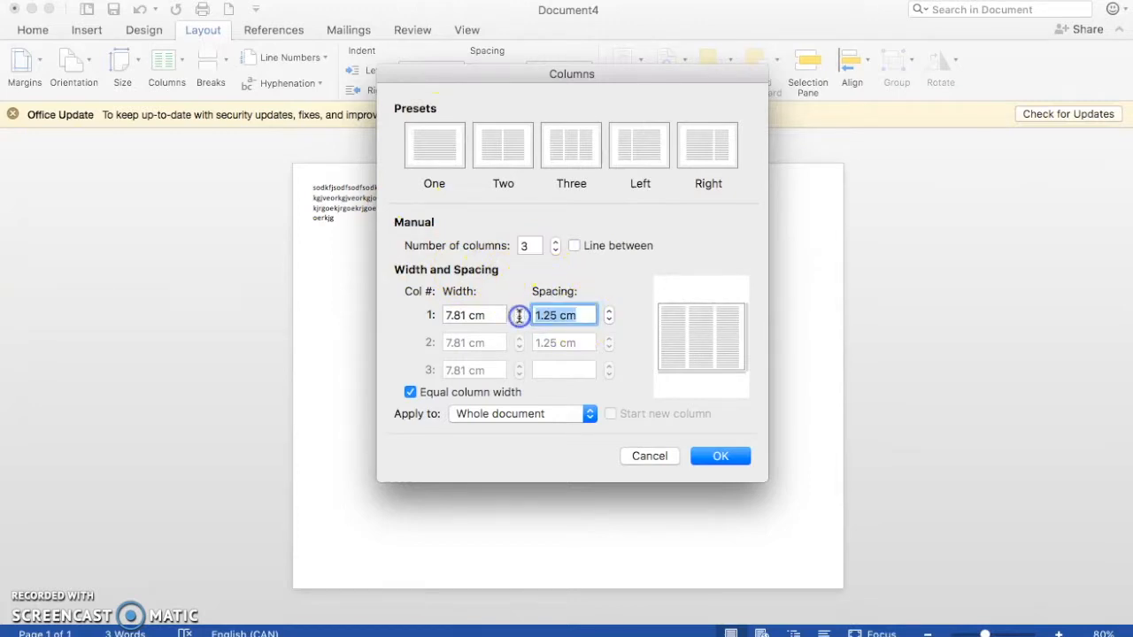
type("2")
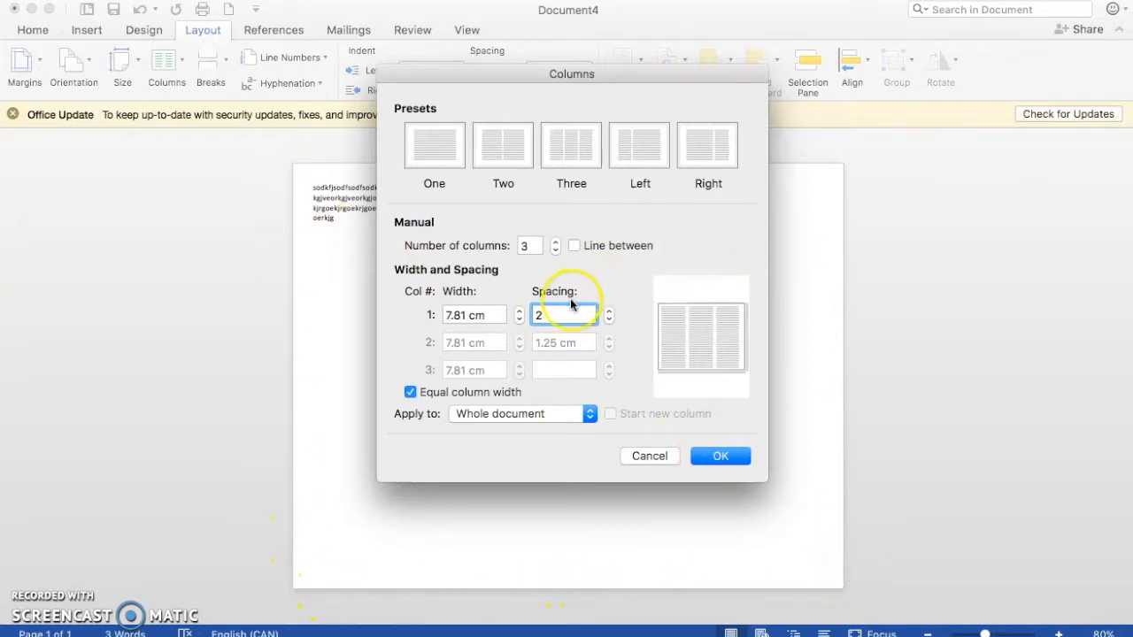
left_click(721, 459)
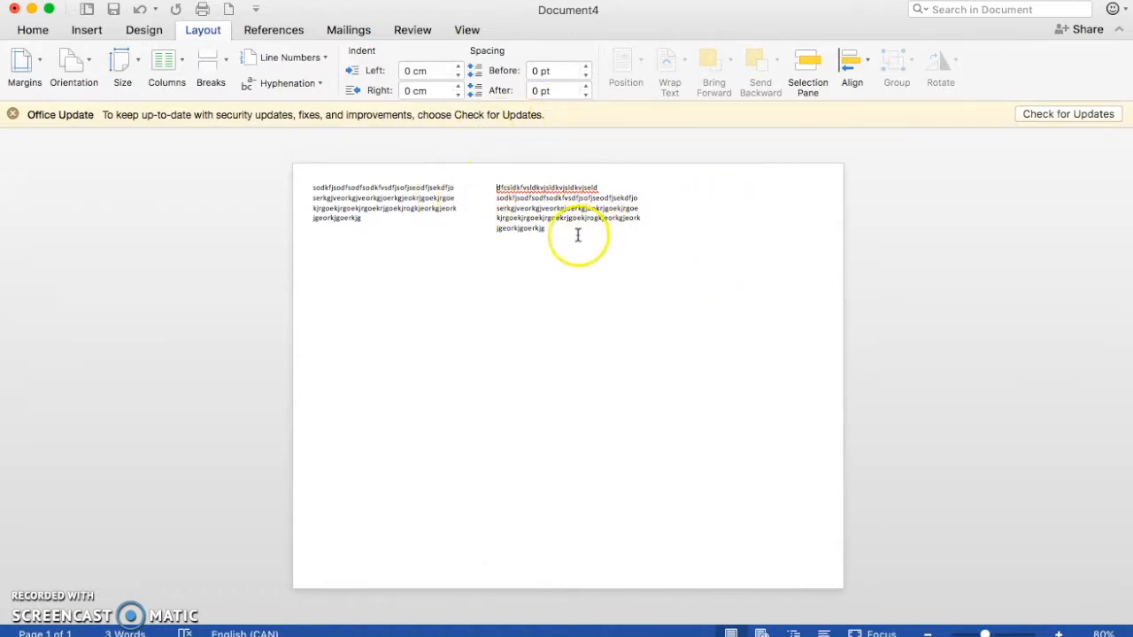
Step: Add a new paragraph reading "sdf" below the first column's placeholder text, separated by a blank line
left_click_drag(384, 218, 350, 222)
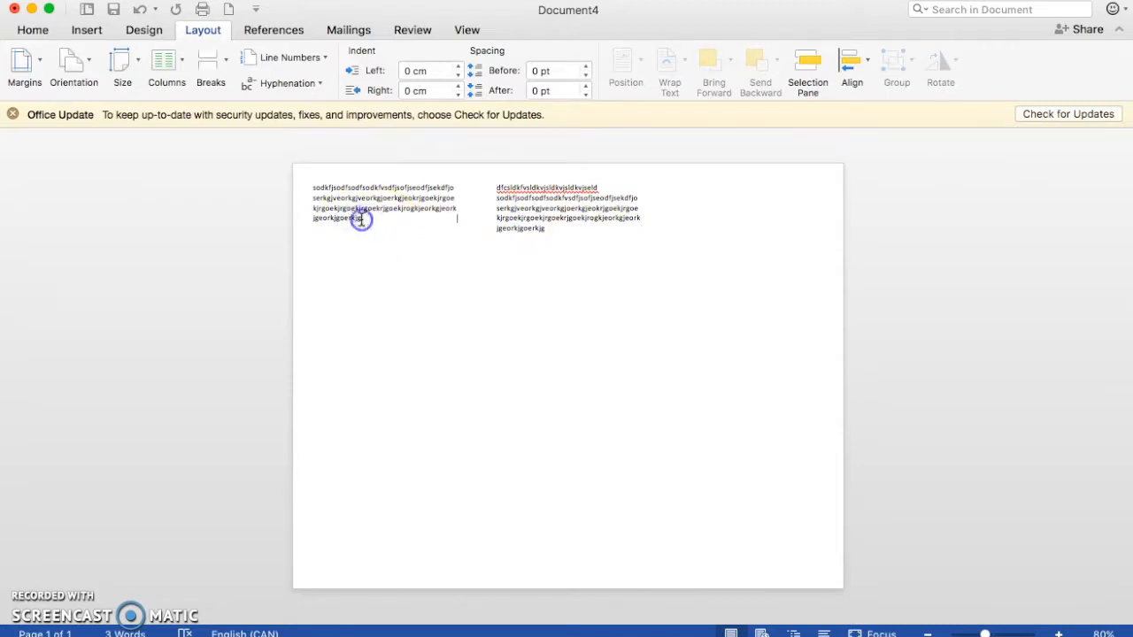
key("Return")
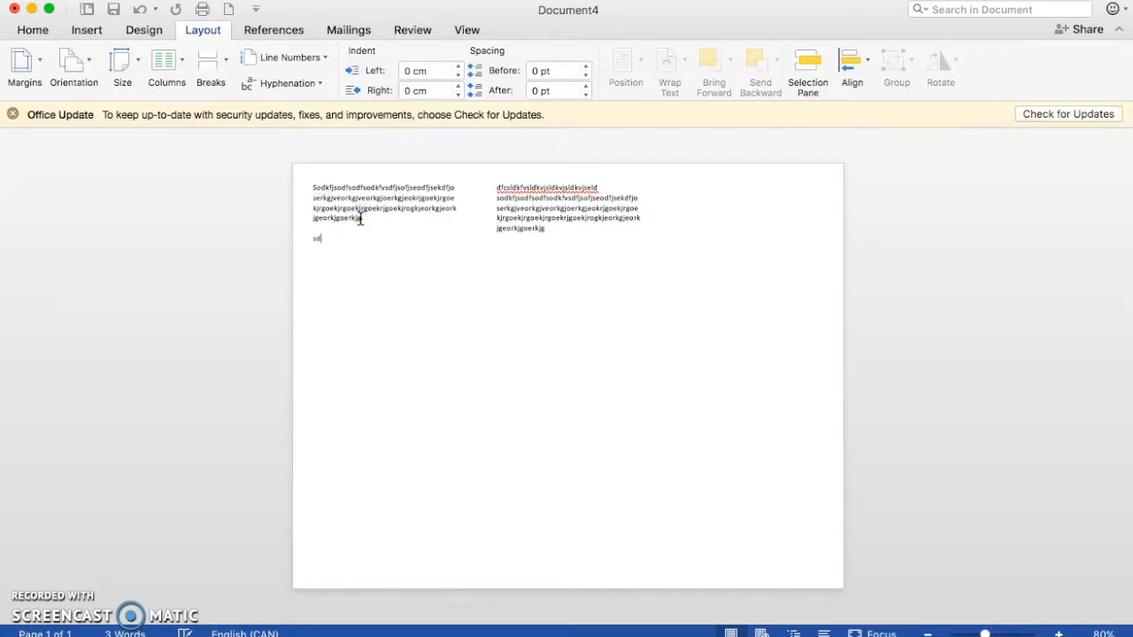
Step: Insert the satisfying1 picture from the Desktop after "sdf" in the first column
left_click(87, 30)
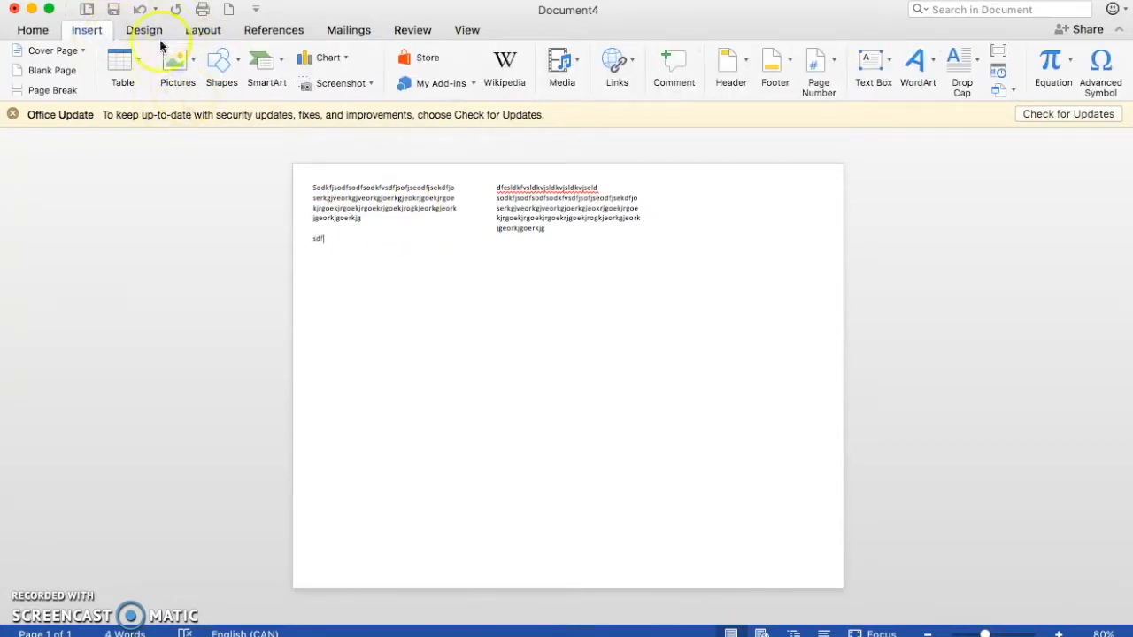
left_click(177, 64)
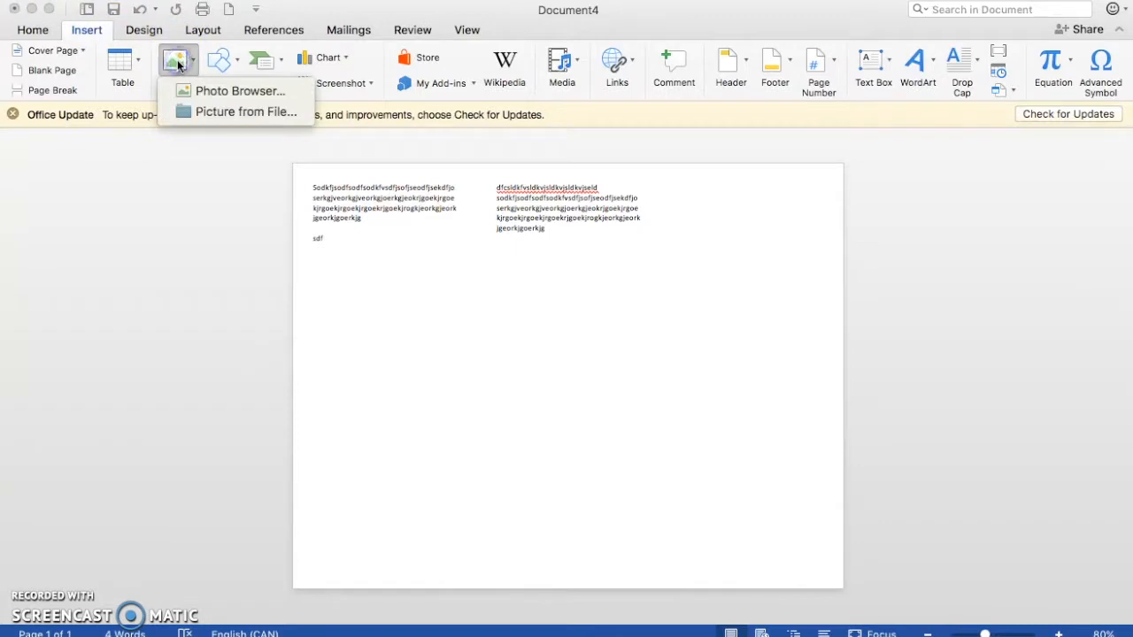
left_click(199, 115)
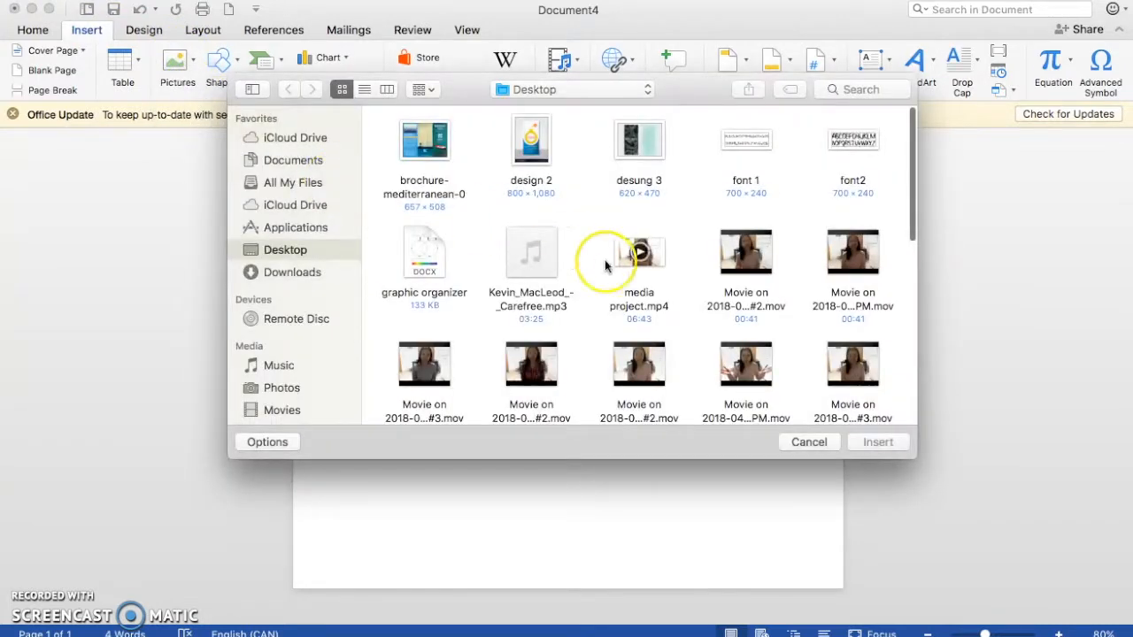
scroll(699, 306, "down", 1)
scroll(699, 306, "down", 8)
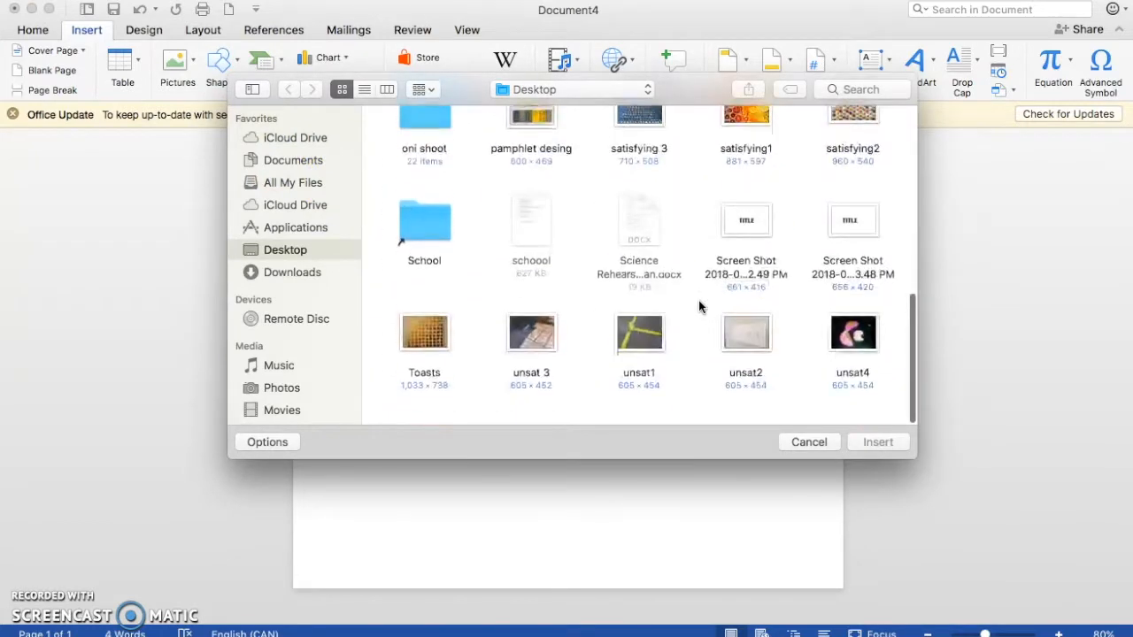
scroll(699, 306, "up", 5)
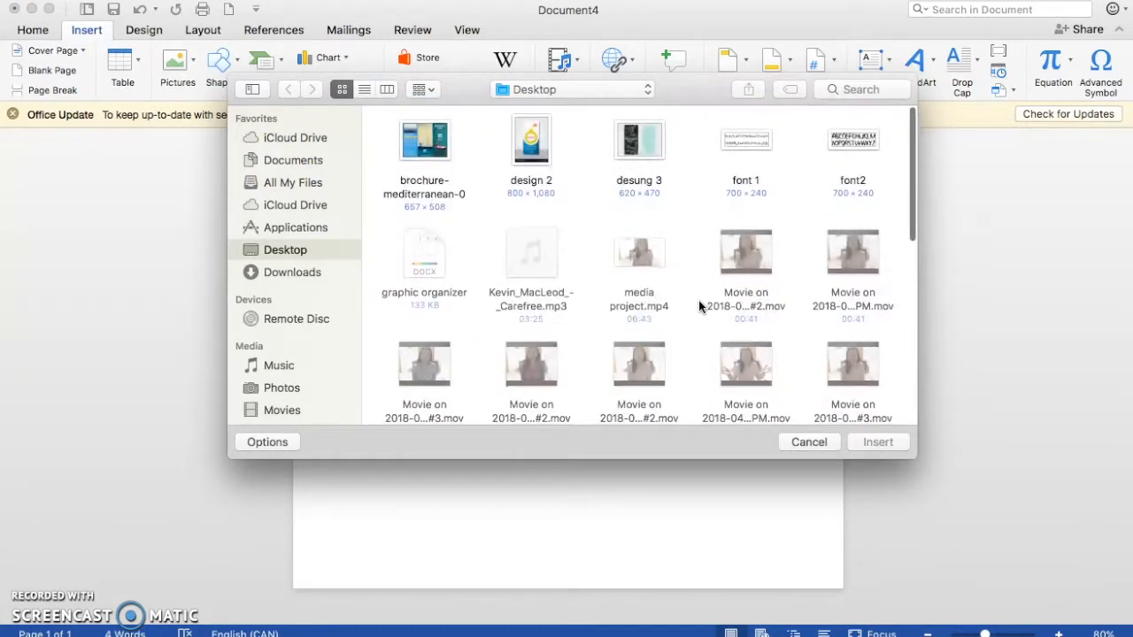
scroll(699, 306, "down", 10)
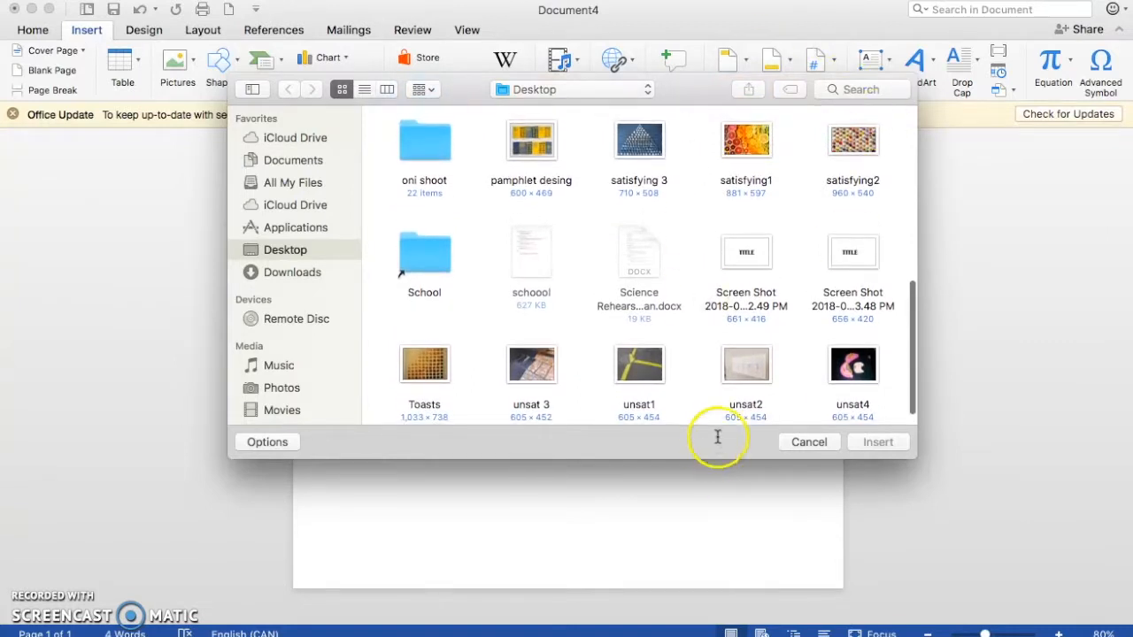
left_click(749, 150)
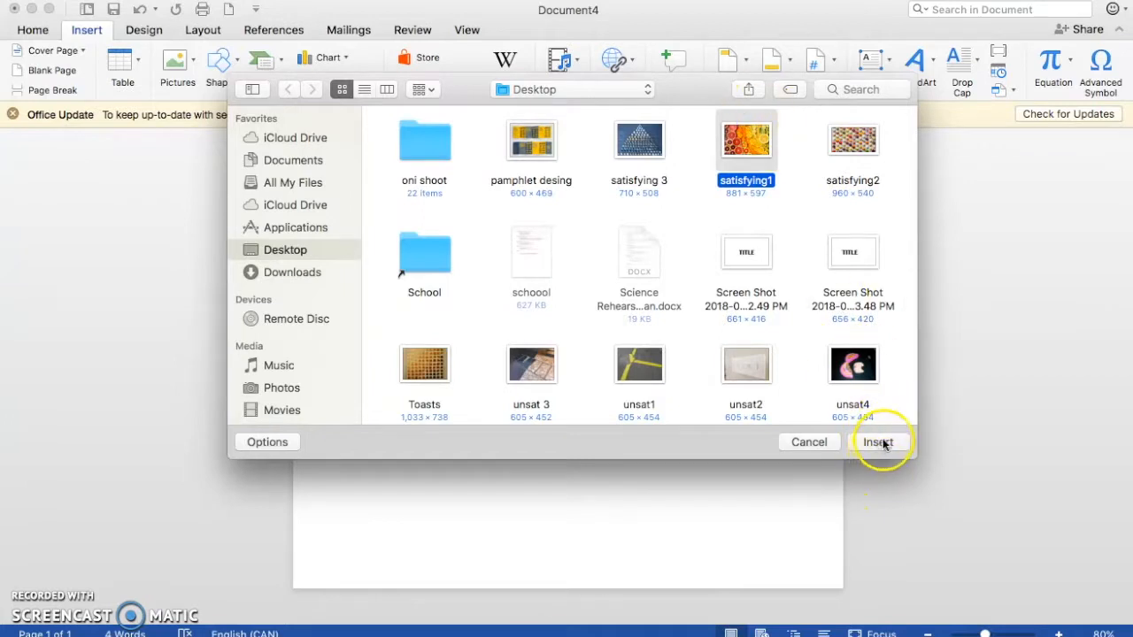
left_click(880, 443)
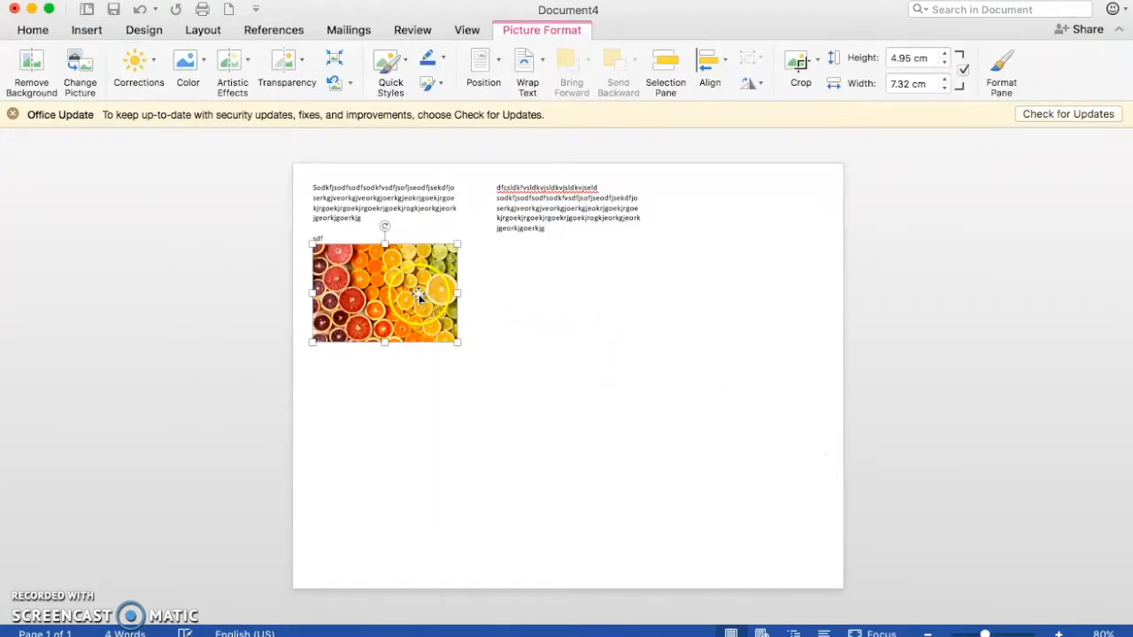
Step: Enlarge the picture to about 5.42 by 7.99 cm and delete the "sdf" text above it
left_click_drag(458, 338, 440, 354)
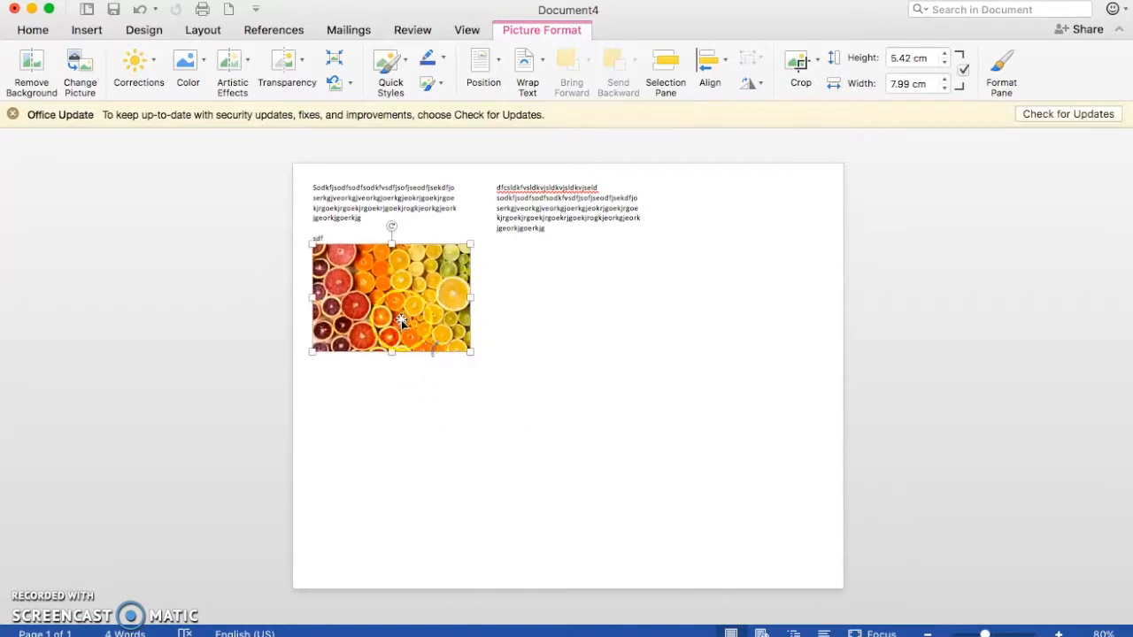
left_click(327, 238)
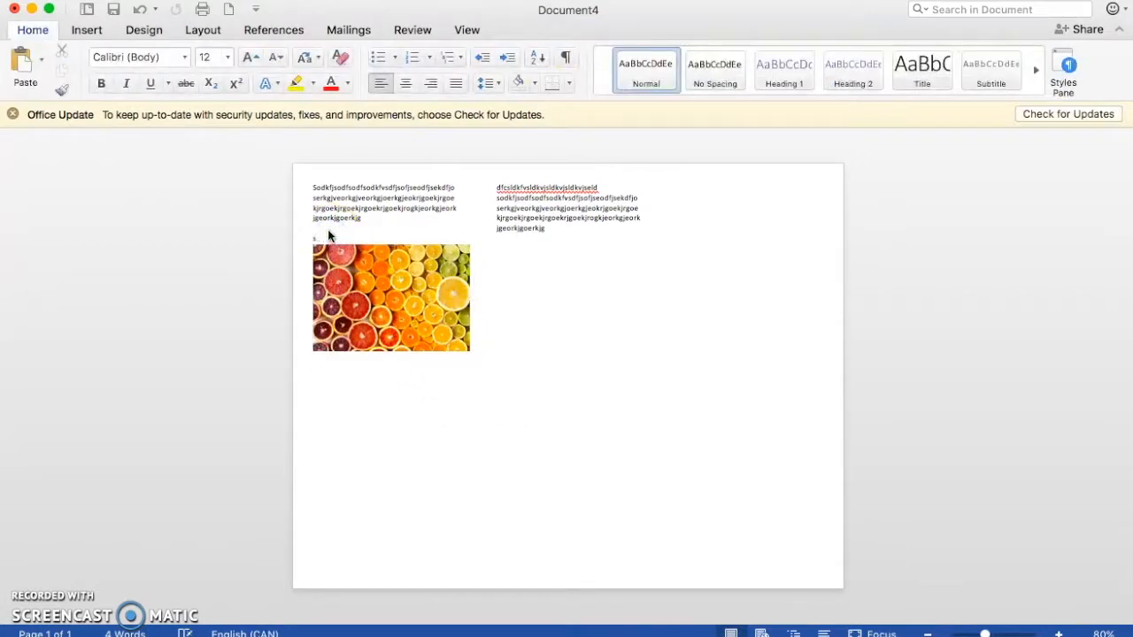
key("BackSpace")
Step: Add several blank lines above the first column's placeholder paragraph and enter "Title" on the second line
double_click(318, 190)
left_click(310, 189)
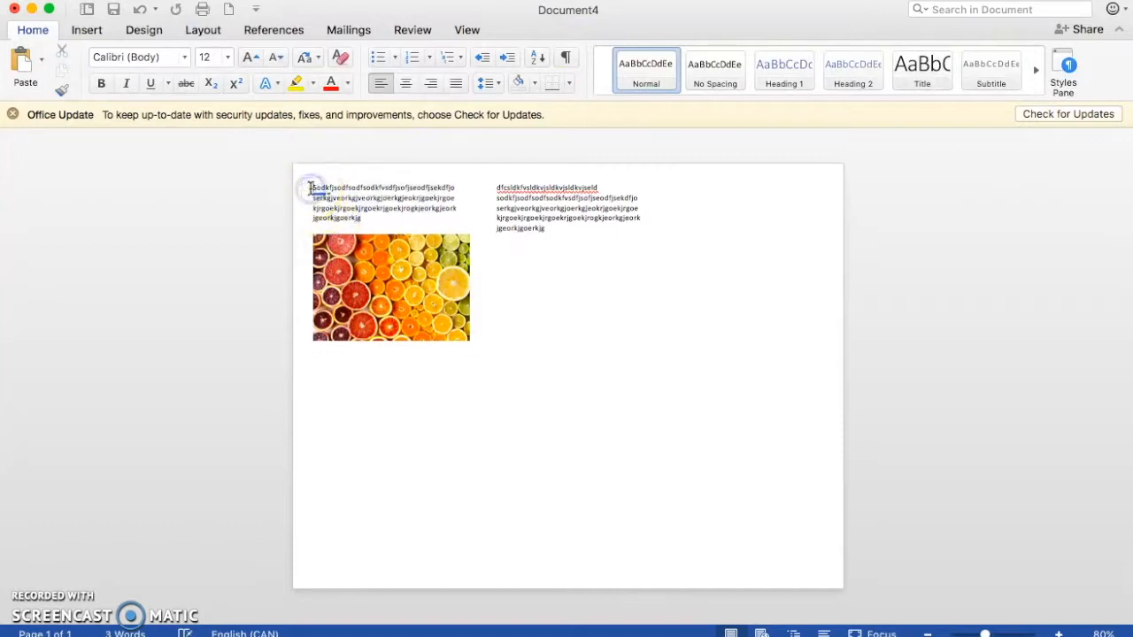
key("Return")
key("Return")
key("Return")
key("Return")
key("Return")
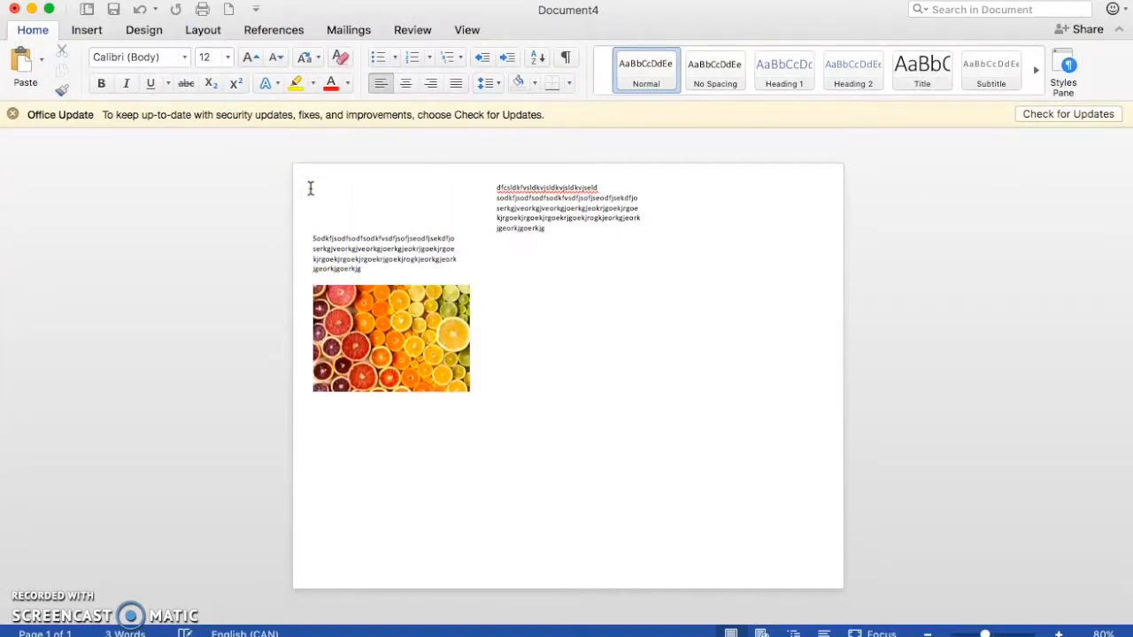
key("Return")
key("Return")
key("Return")
left_click(350, 196)
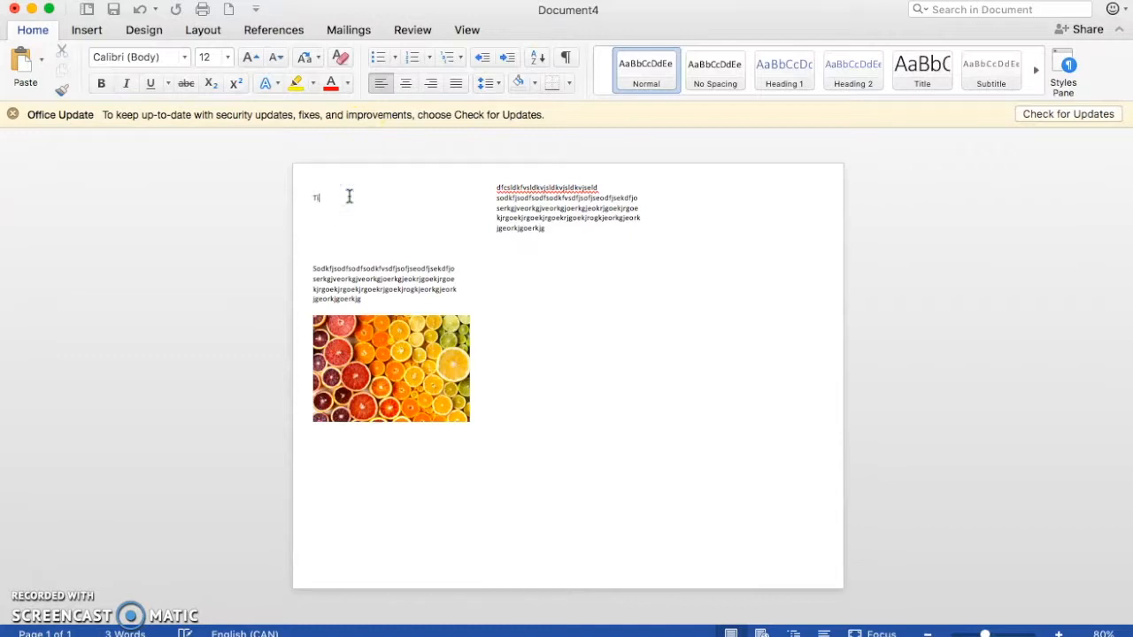
Step: Centre the "Title" line and the blank line above it, trying right alignment for comparison
left_click(334, 199)
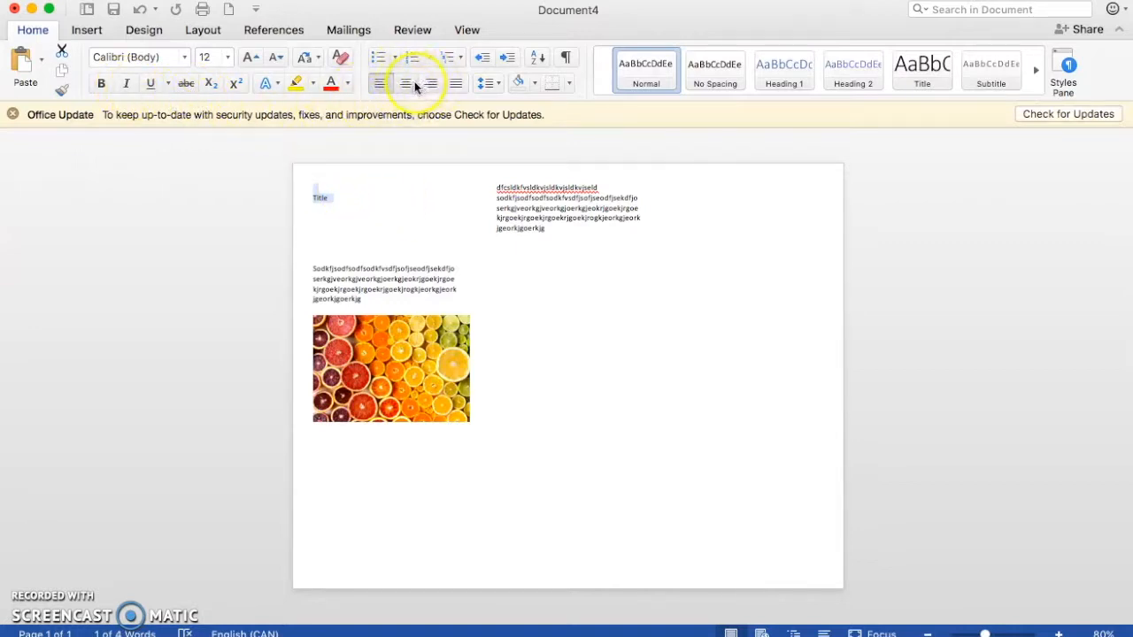
left_click(89, 31)
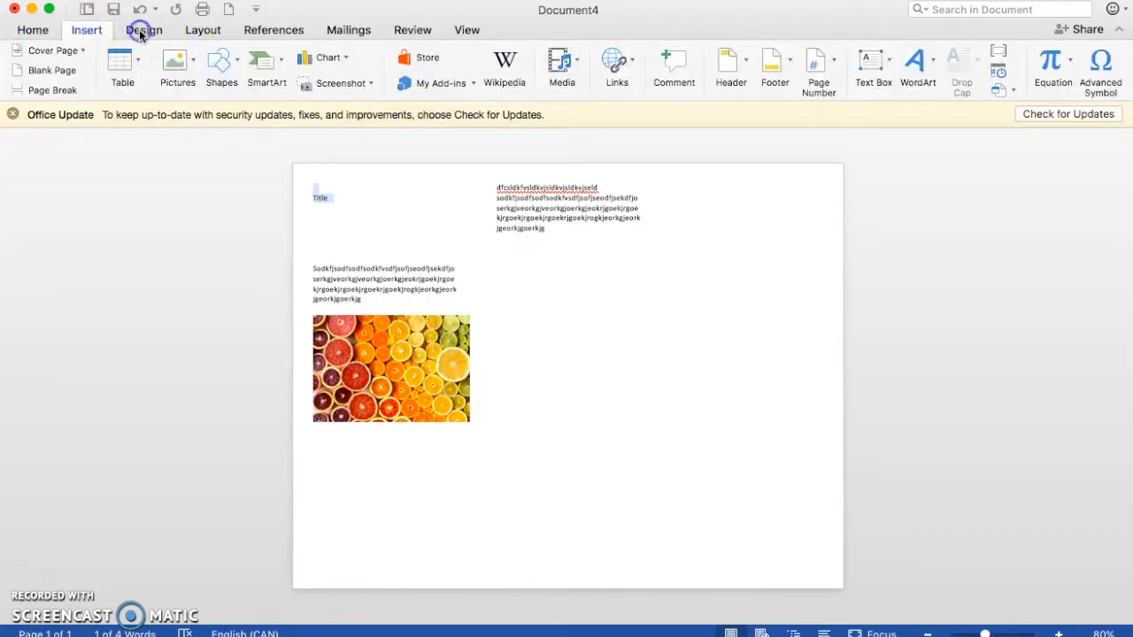
left_click(140, 32)
left_click(26, 32)
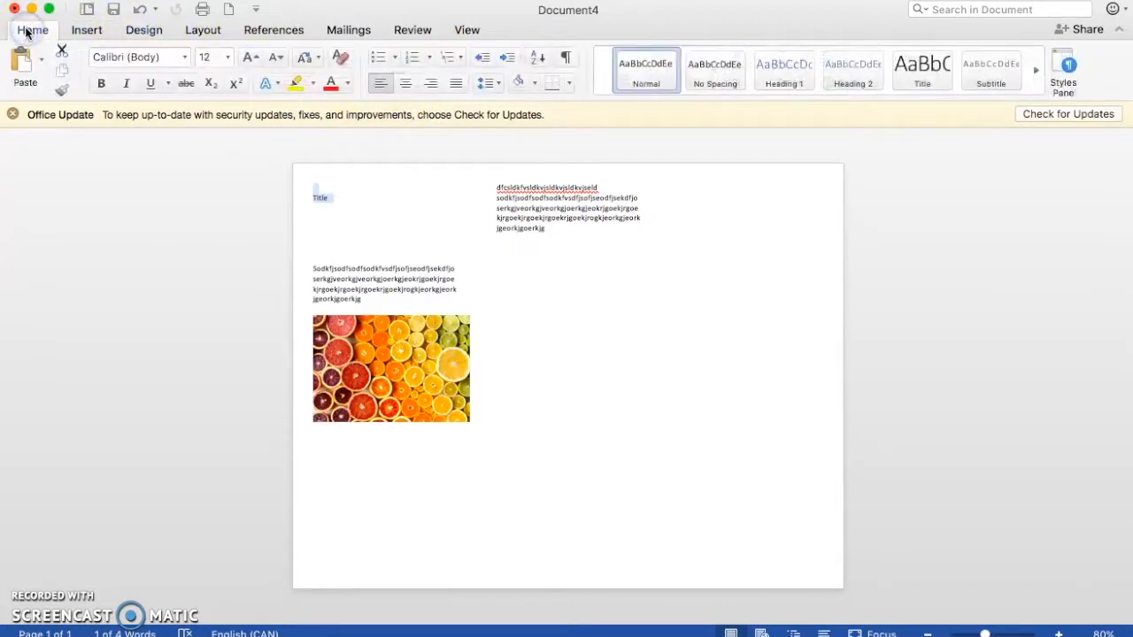
left_click(406, 83)
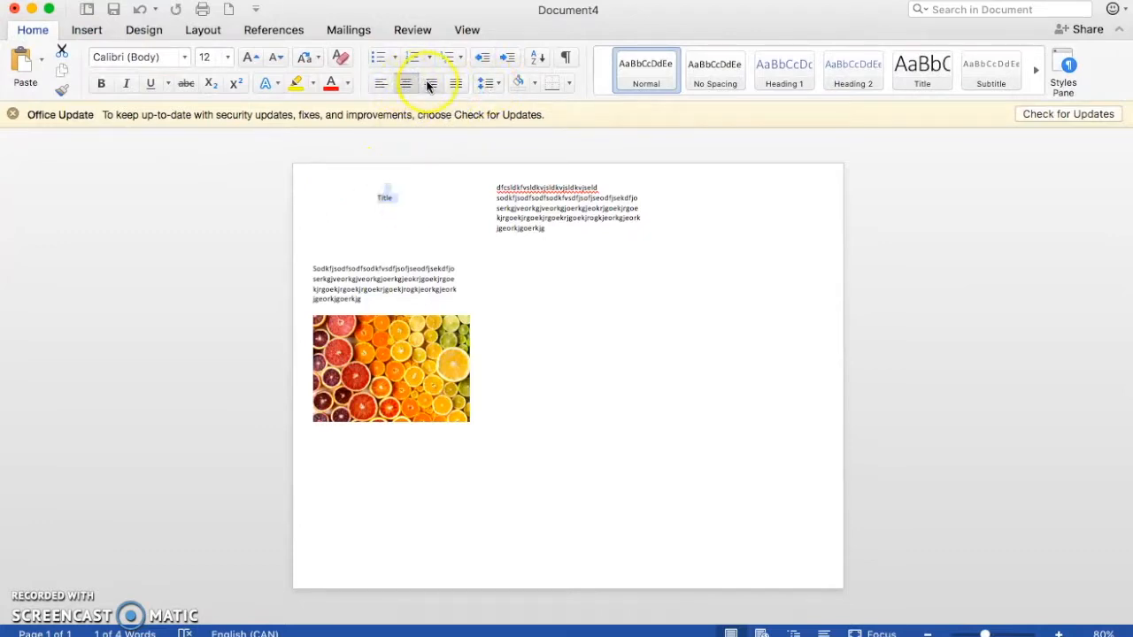
left_click(430, 83)
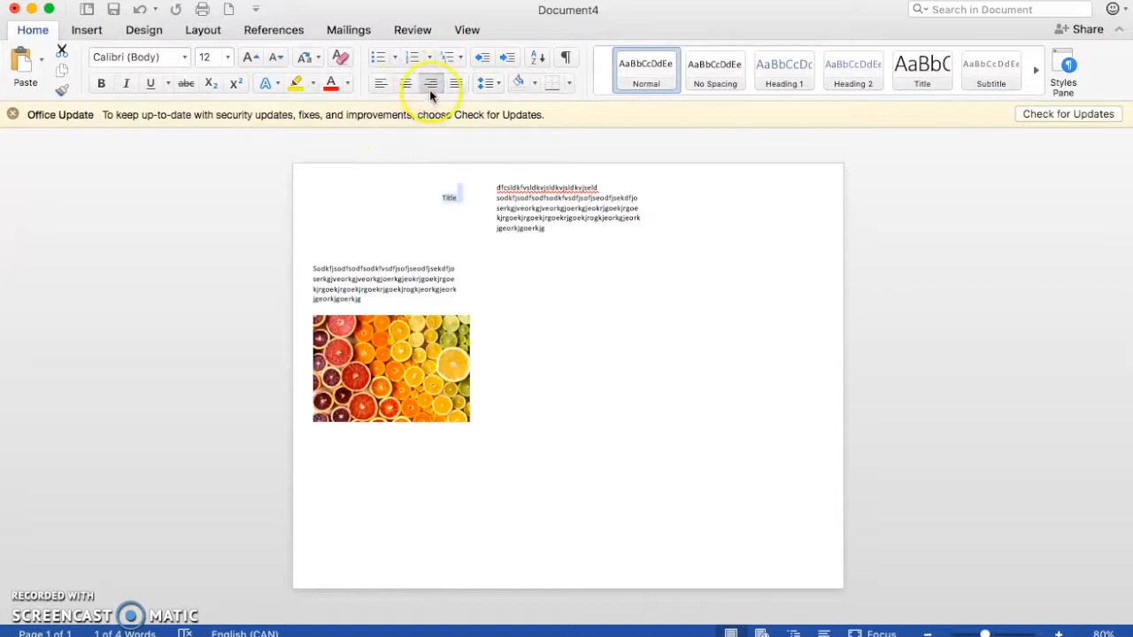
left_click(405, 83)
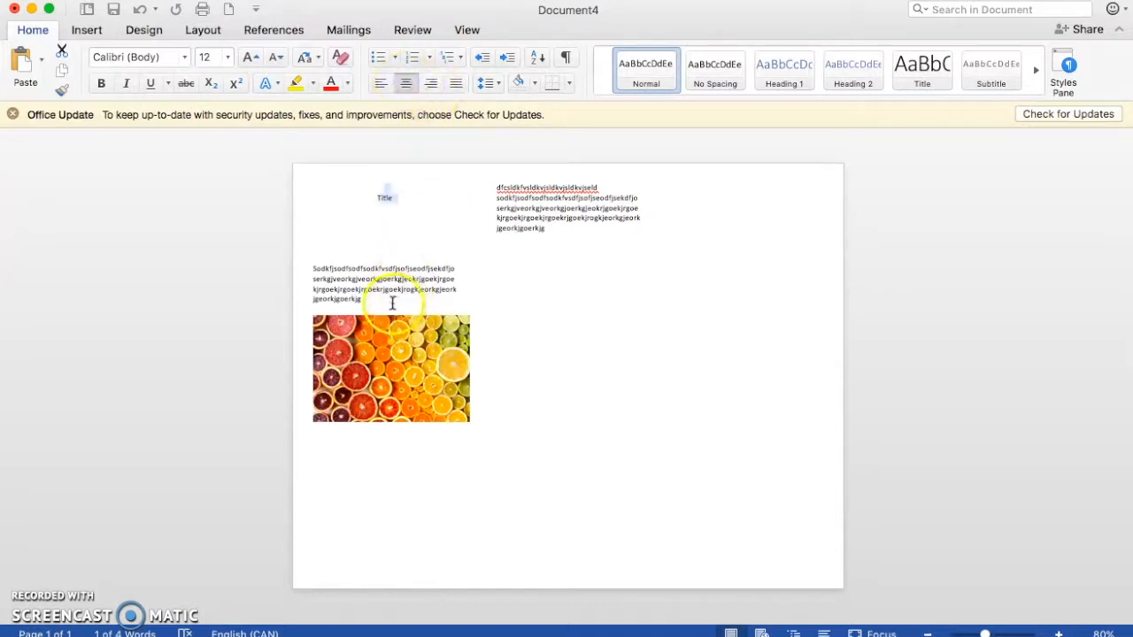
Step: Justify the placeholder paragraph in the first column
left_click_drag(382, 303, 309, 271)
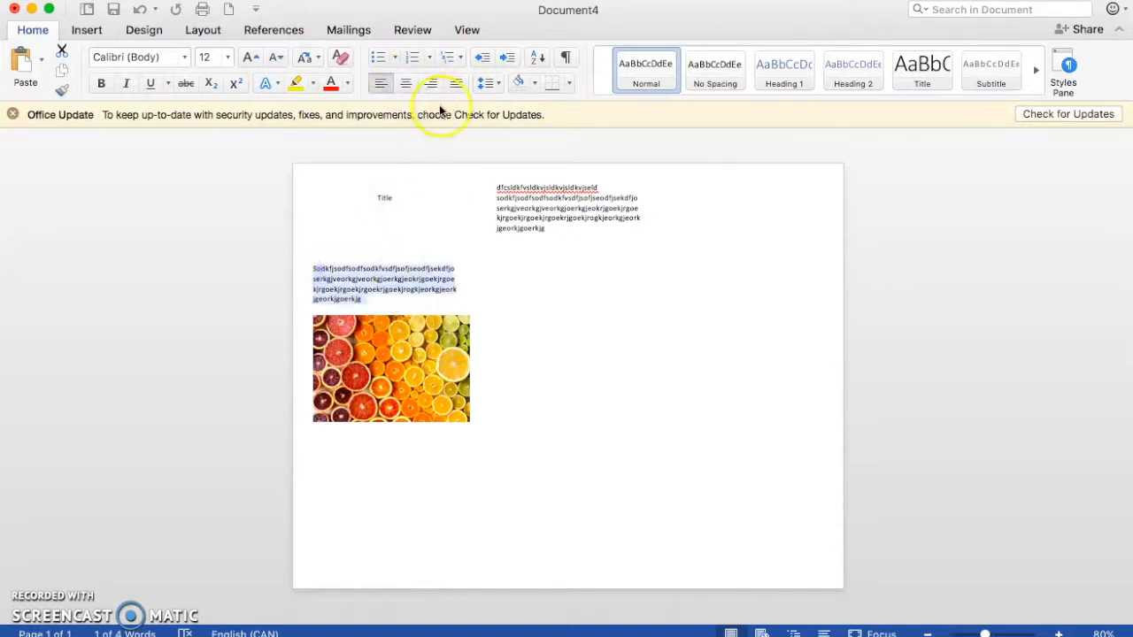
left_click(455, 84)
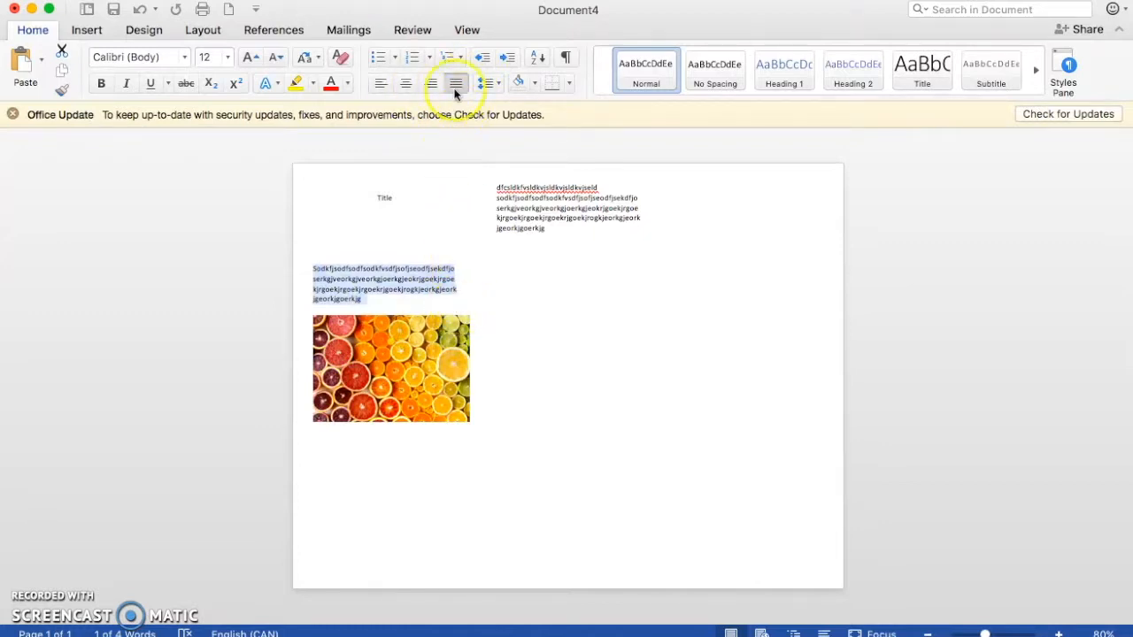
left_click(405, 301)
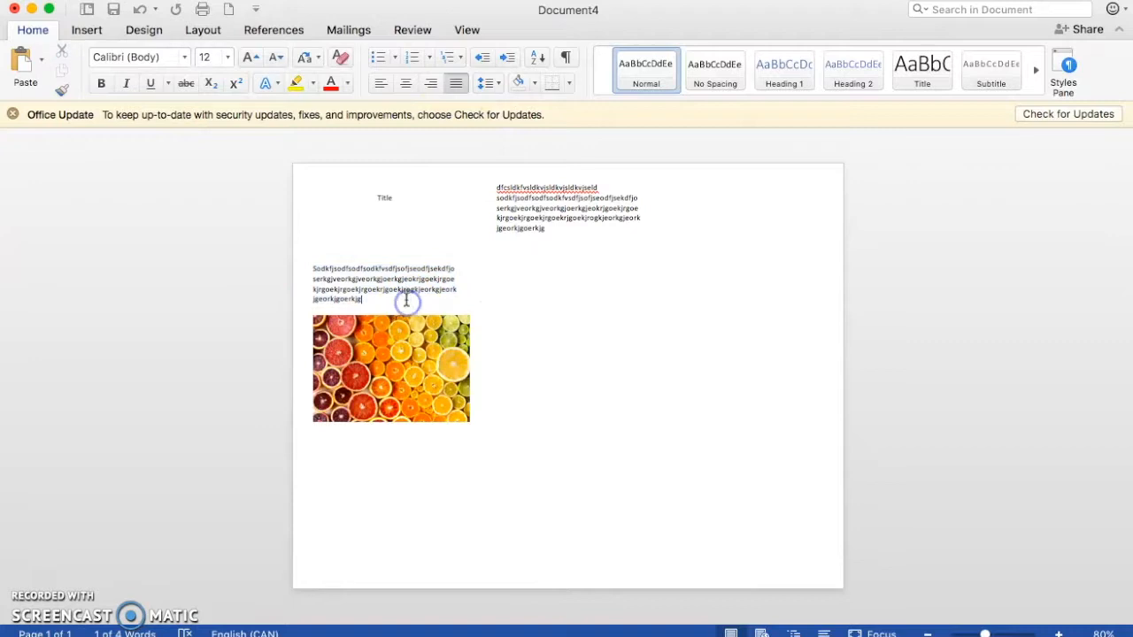
left_click_drag(352, 298, 316, 267)
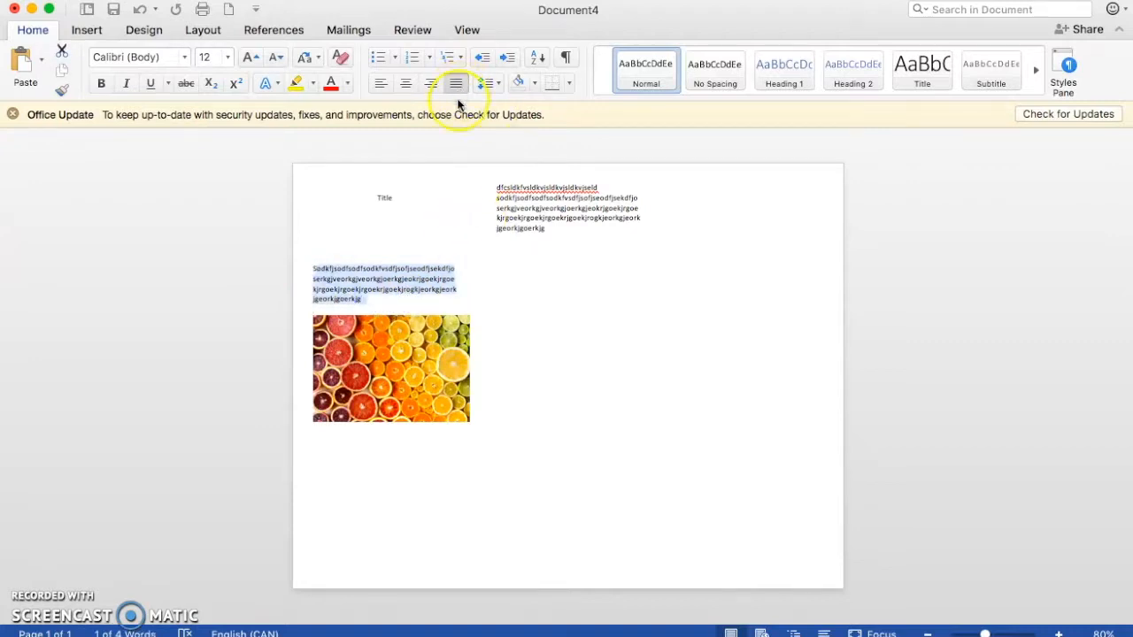
Step: Break the first column's long placeholder string into several shorter words and select the whole paragraph
left_click(410, 282)
key("Return")
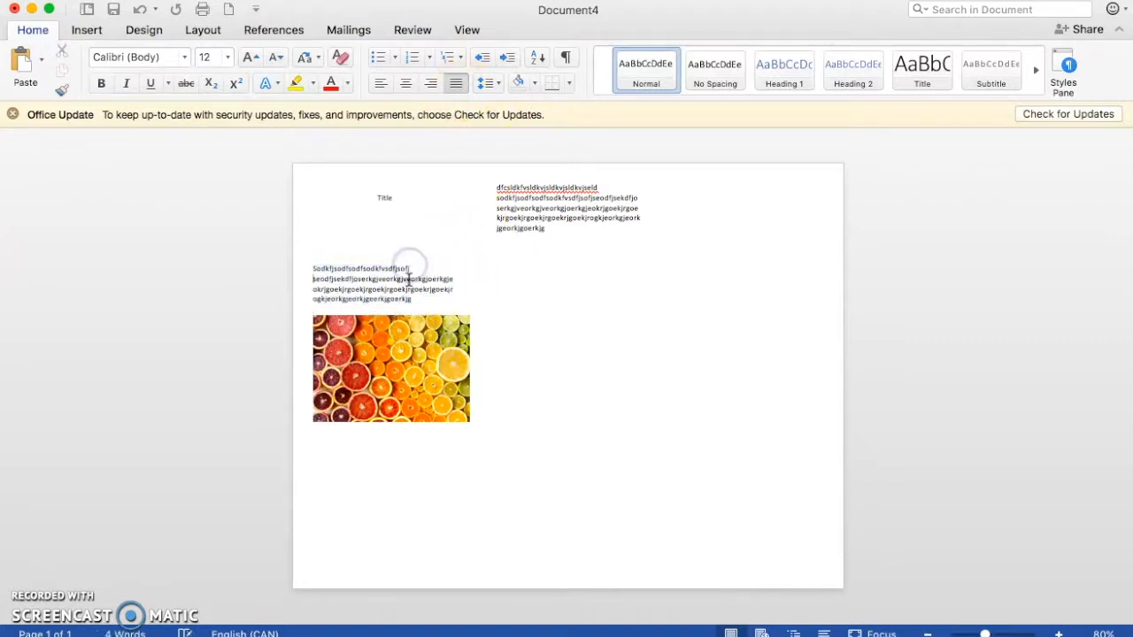
left_click(409, 280)
key("Return")
key("Return")
left_click(373, 279)
left_click(356, 299)
left_click_drag(363, 310, 313, 268)
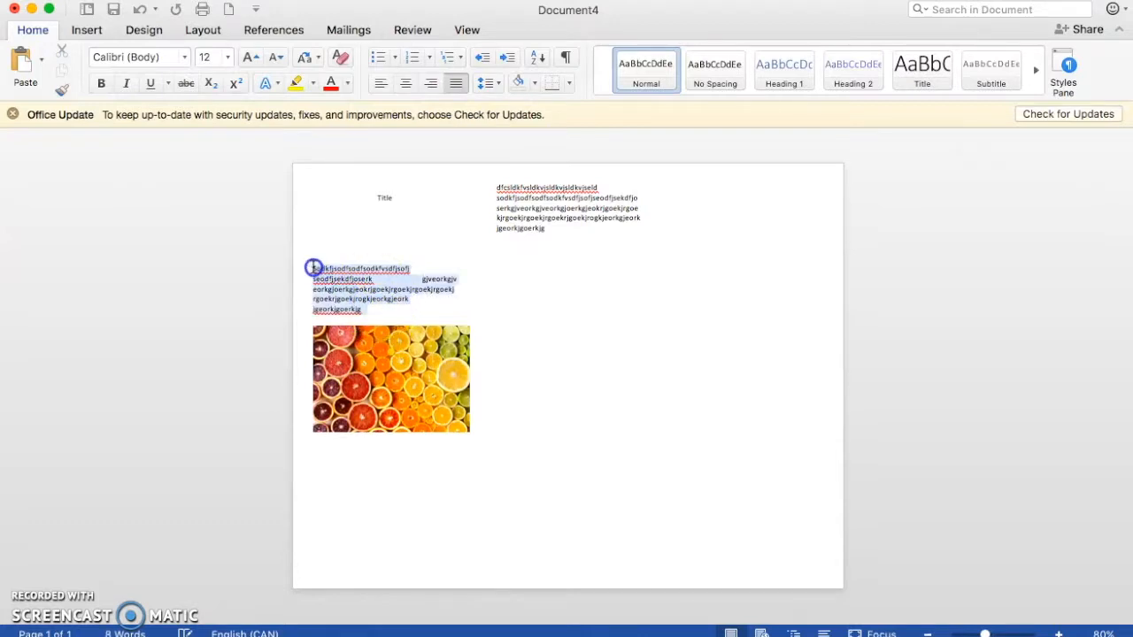
Step: Toggle justification off and on again for the split paragraph and add blank lines between it and the picture
left_click(453, 83)
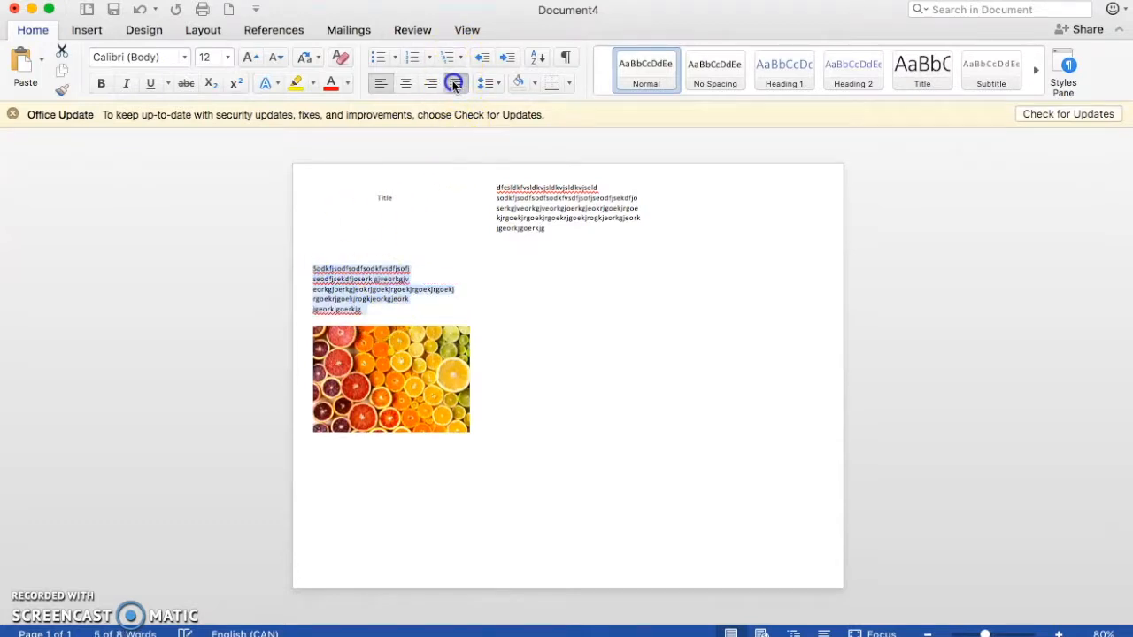
left_click(453, 82)
left_click(384, 293)
left_click(385, 314)
key("Return")
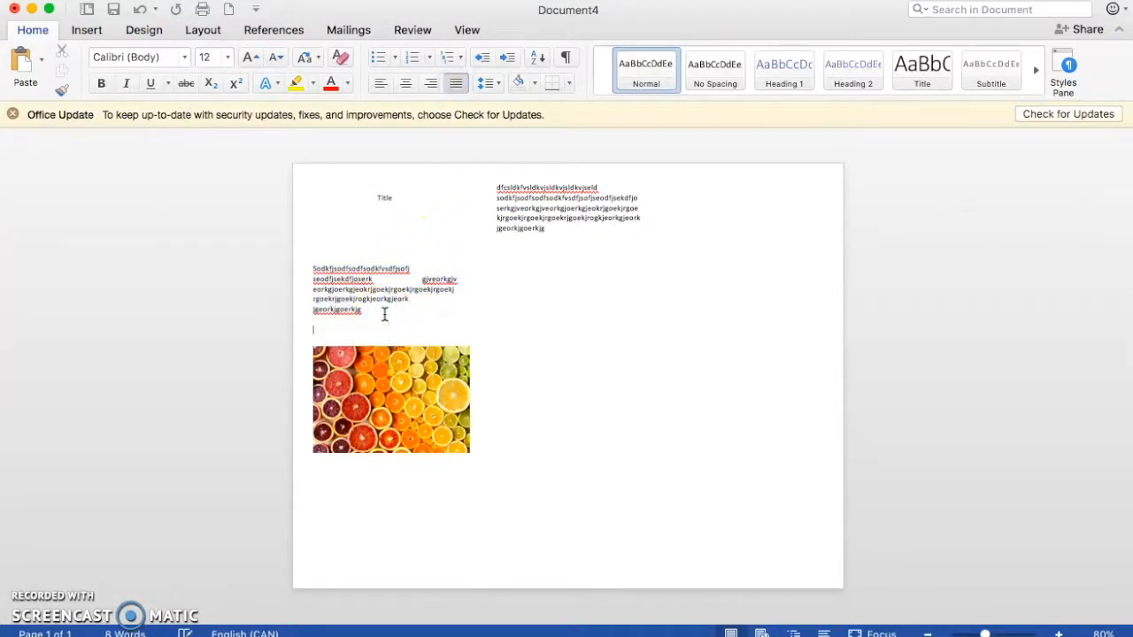
Step: Divide the first column's placeholder text into more short words so that it fills the justified lines
left_click(387, 267)
left_click(354, 268)
left_click(339, 269)
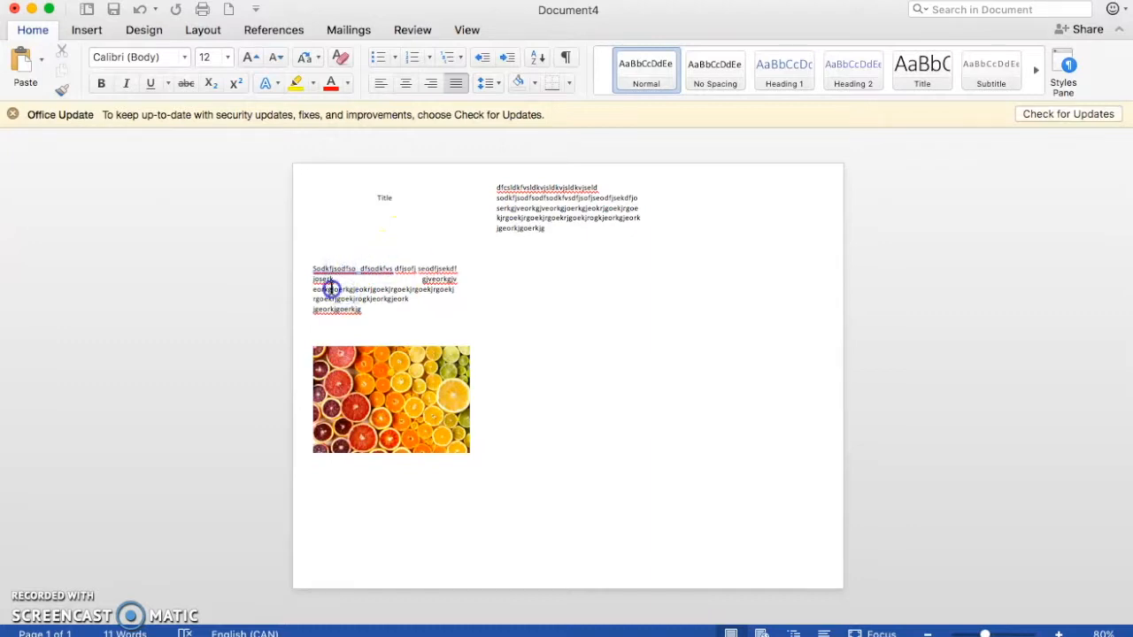
left_click(367, 291)
left_click(372, 291)
left_click(372, 301)
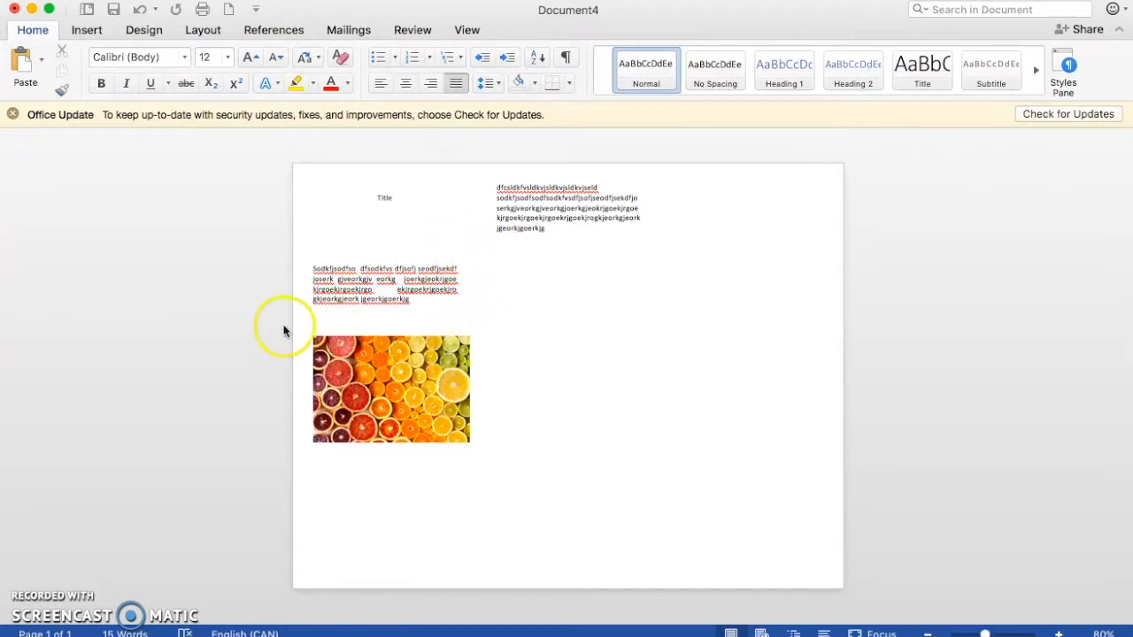
Step: Shrink the citrus picture proportionally to match the width of the first column's text
left_click(469, 392)
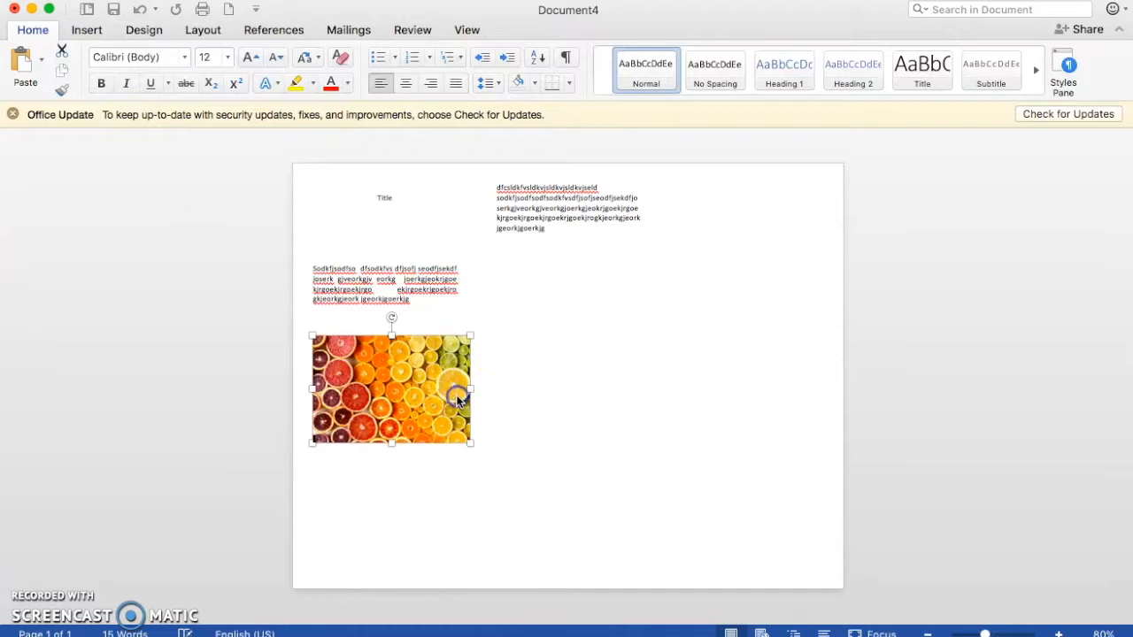
left_click_drag(470, 440, 451, 432)
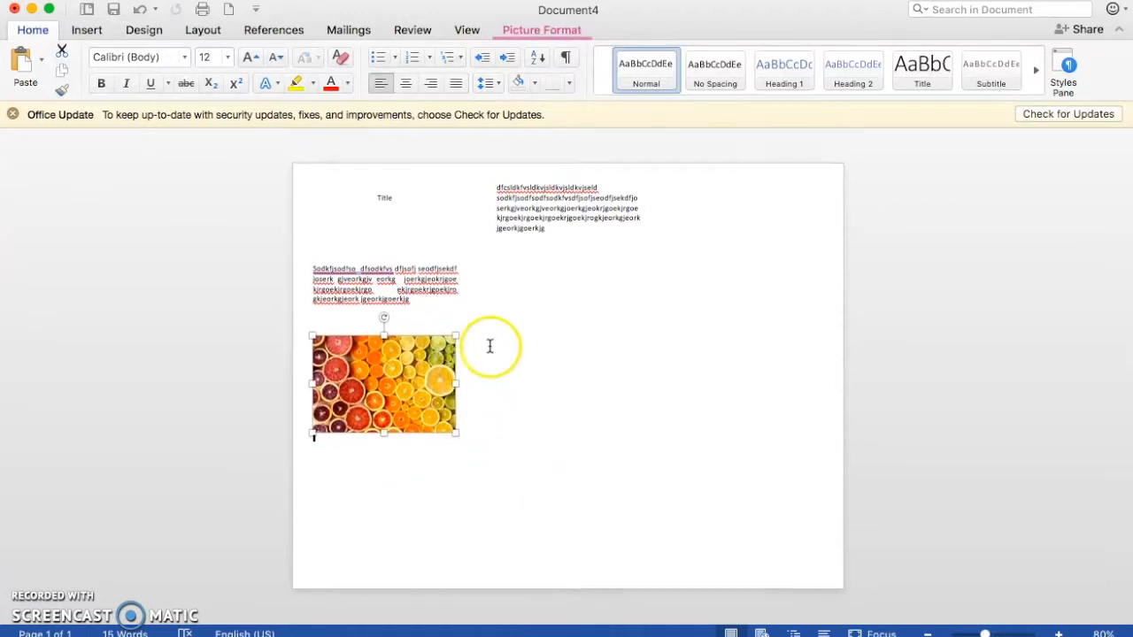
left_click(409, 296)
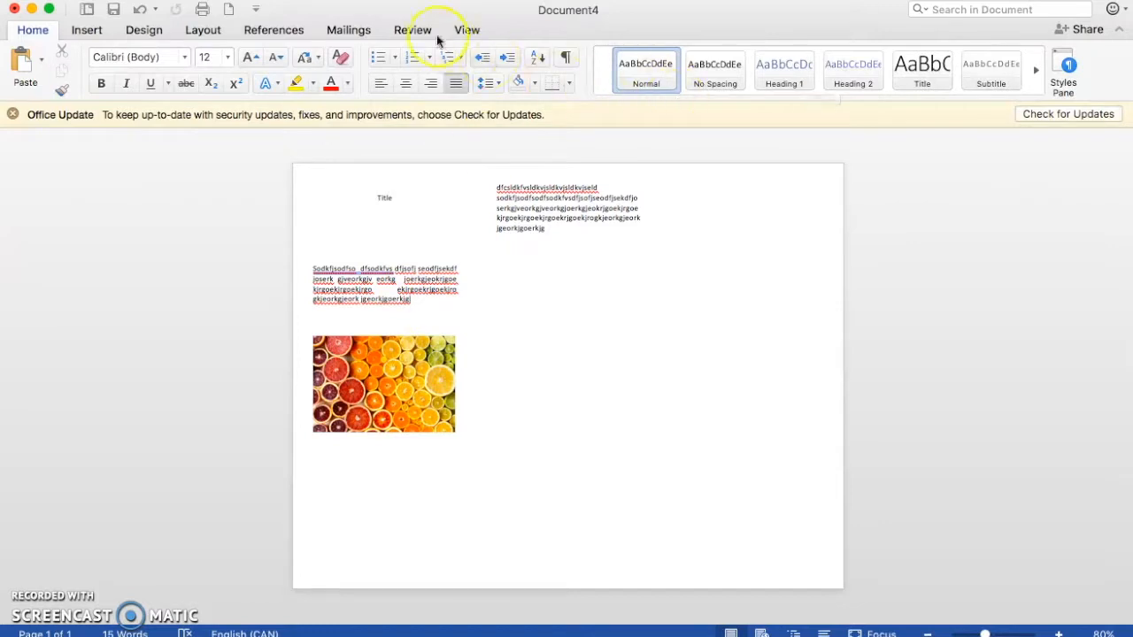
Step: Insert WordArt in the orange-outlined style from the gallery's first row and replace its placeholder text with "Title"
left_click(149, 30)
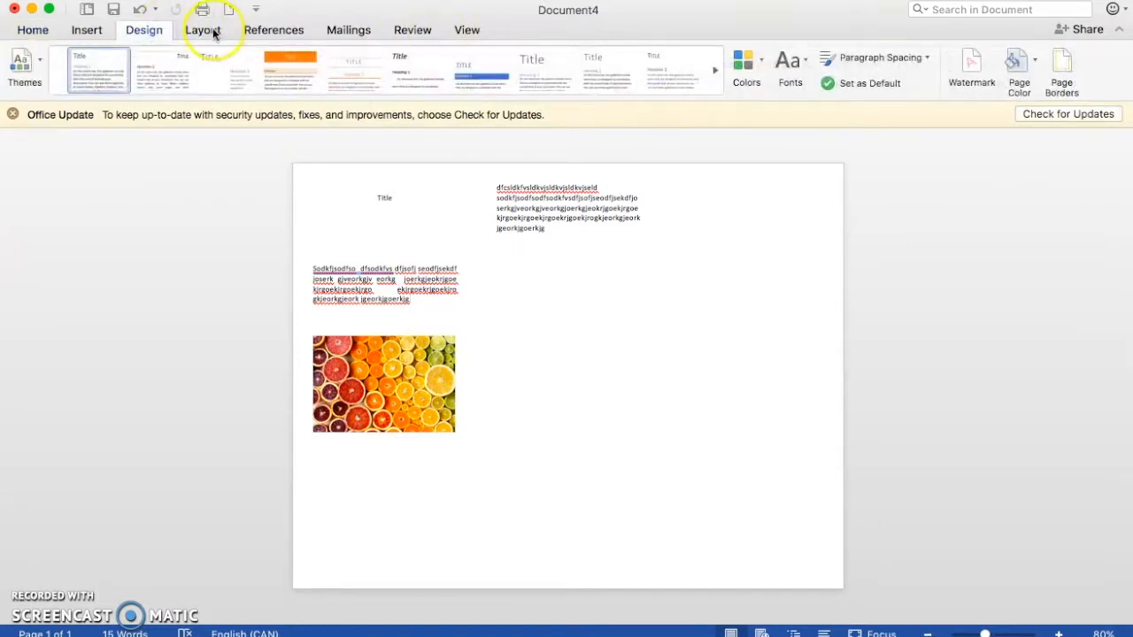
left_click(92, 31)
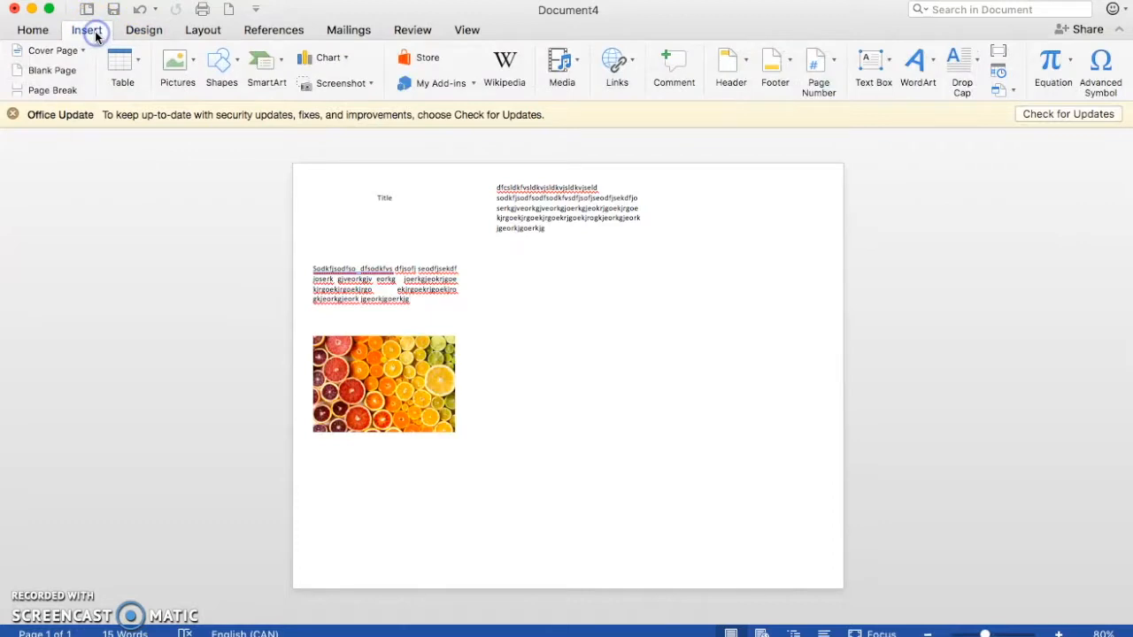
left_click(930, 60)
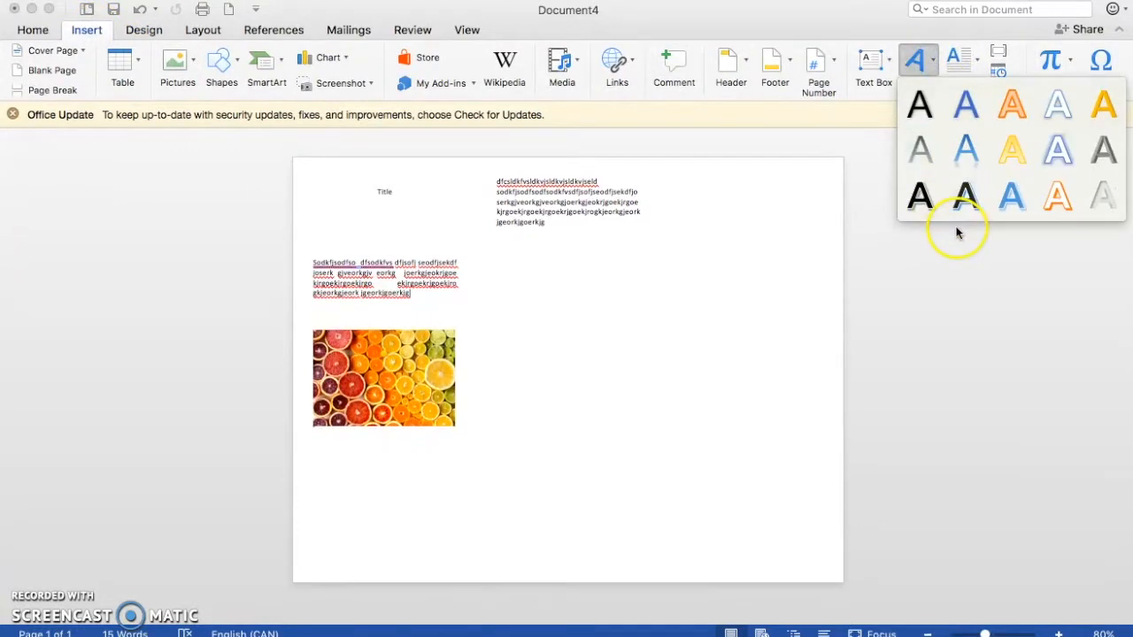
left_click(1015, 117)
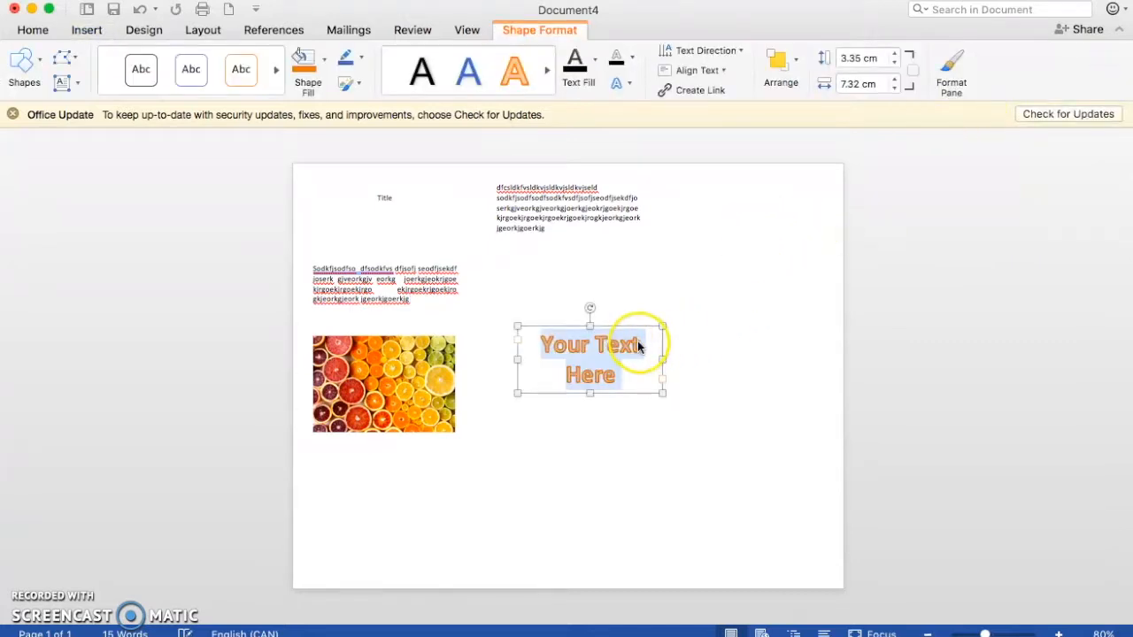
type("Title")
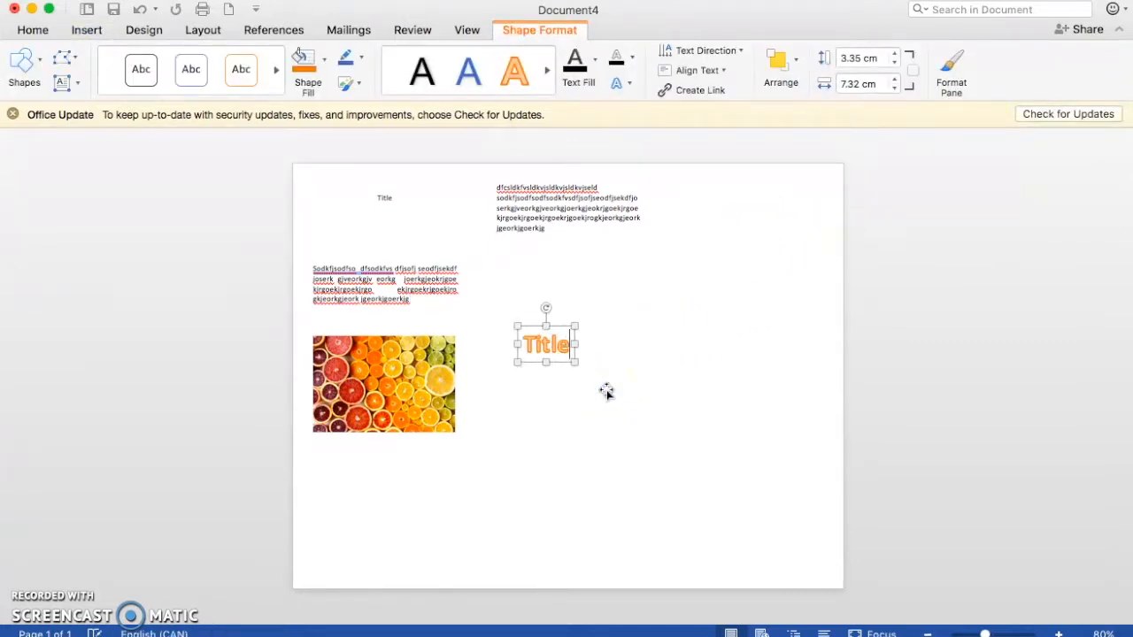
left_click(646, 519)
Step: Move the WordArt title to the head of the second column and add blank lines so the column's text starts below it
left_click(561, 354)
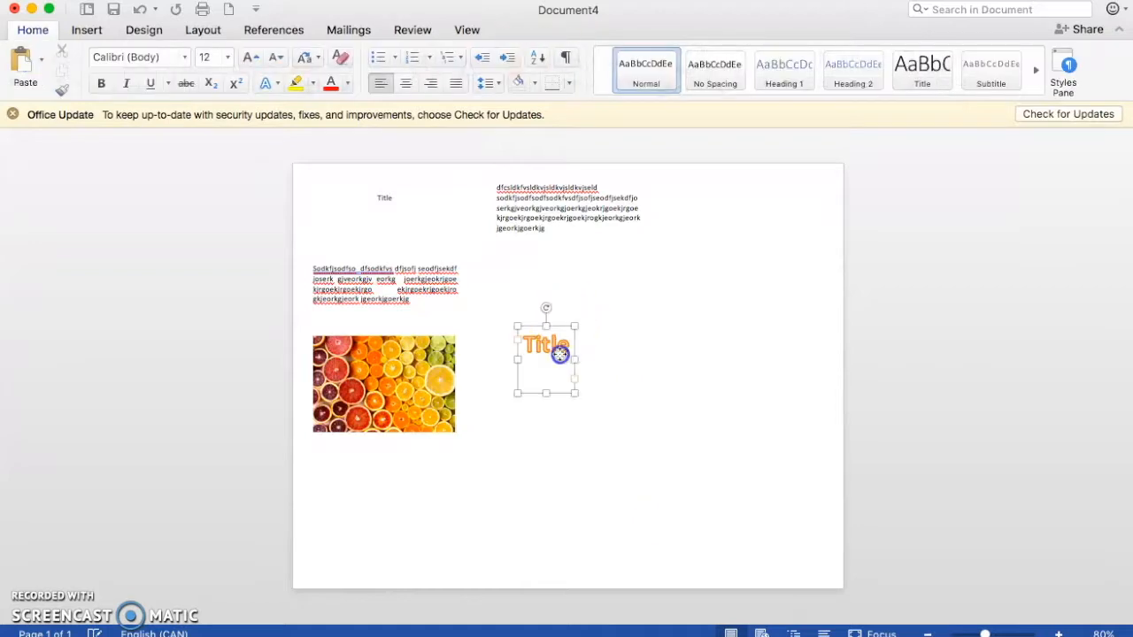
left_click_drag(565, 327, 582, 171)
left_click(494, 197)
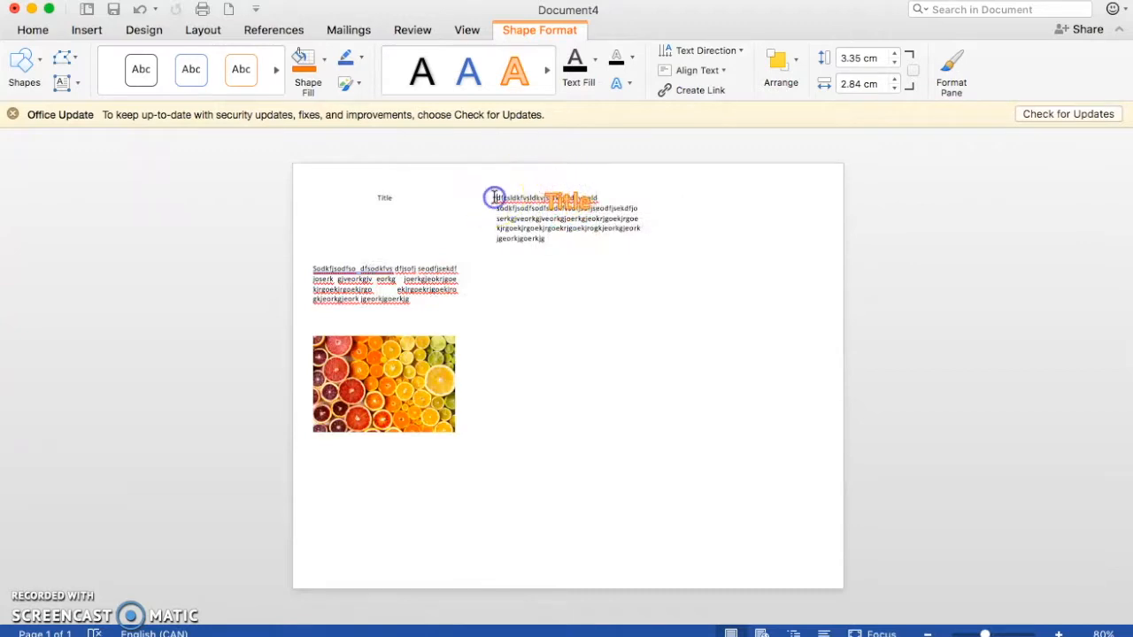
left_click(596, 269)
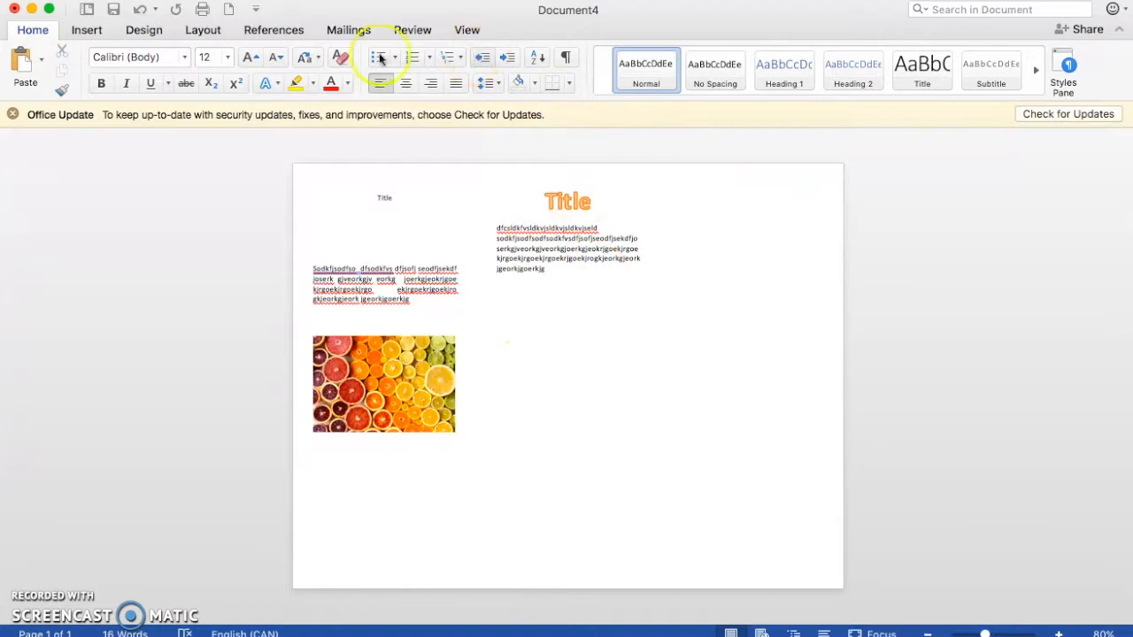
left_click(93, 32)
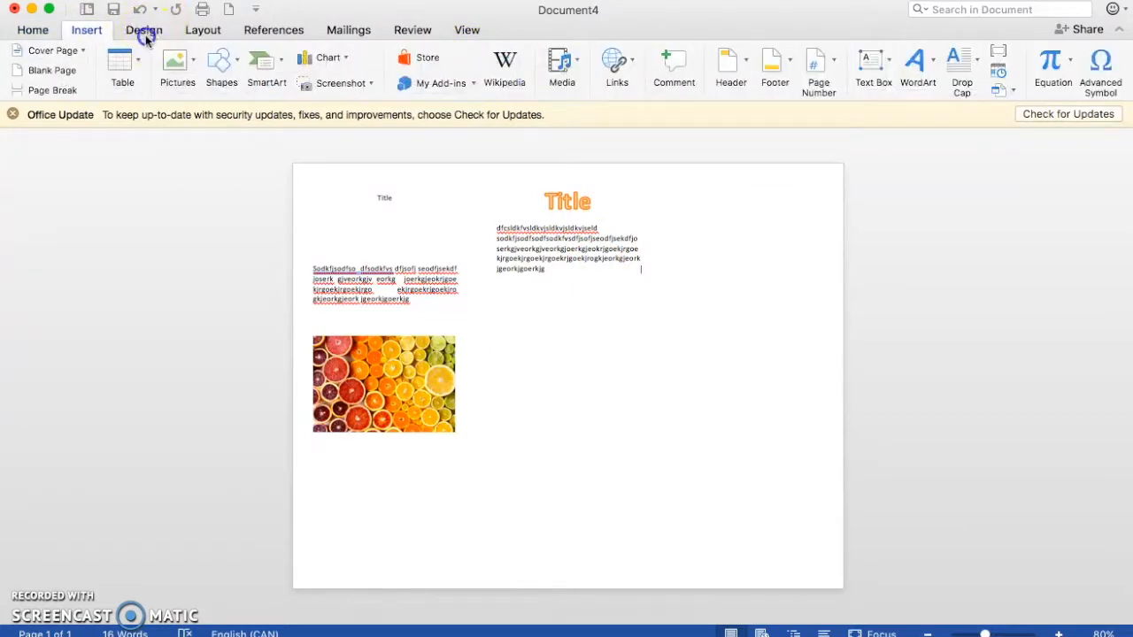
left_click(144, 33)
left_click(100, 33)
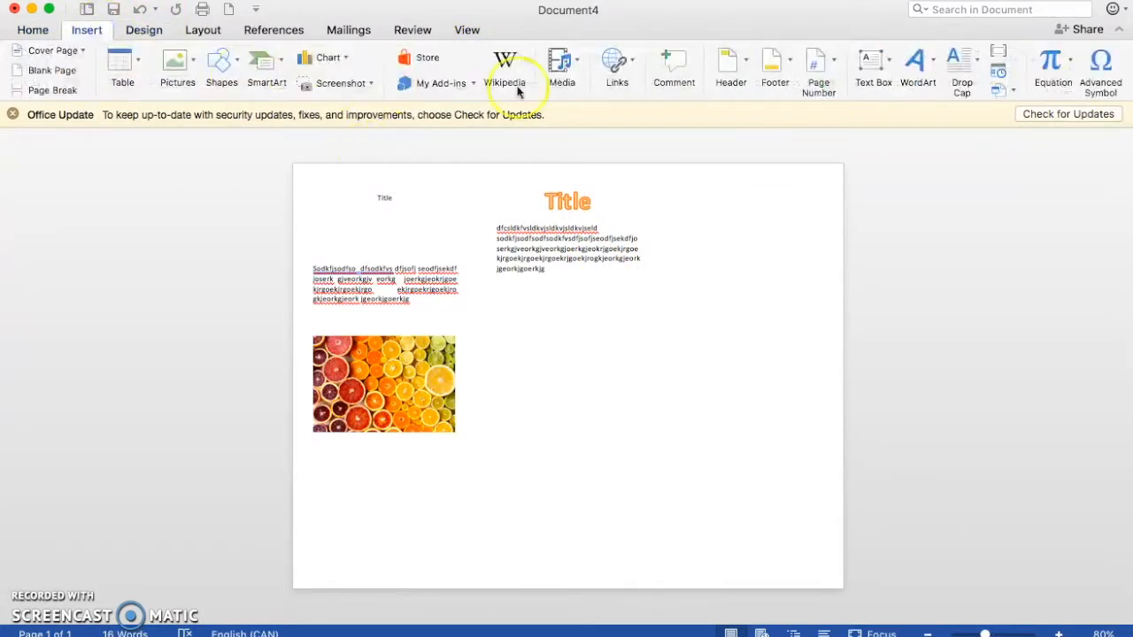